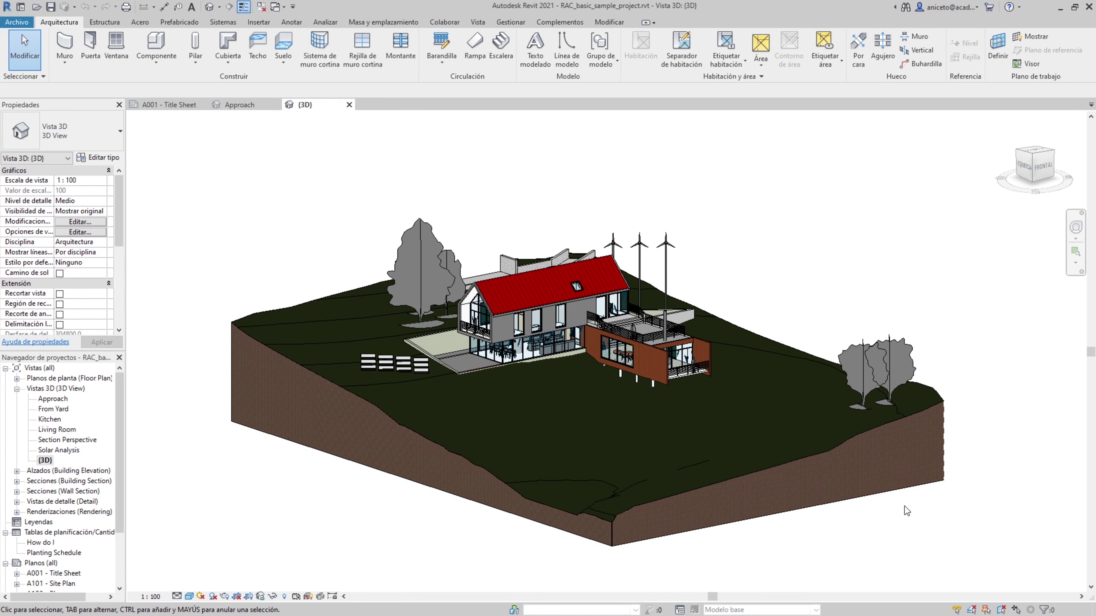
pyautogui.scroll(4, 513, 295)
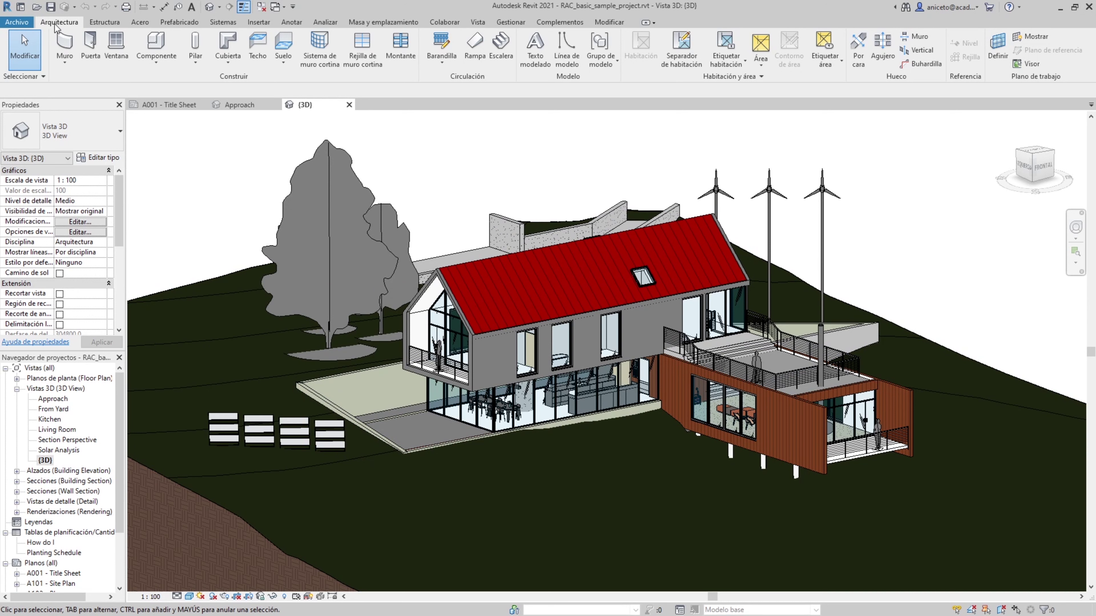
pyautogui.click(292, 68)
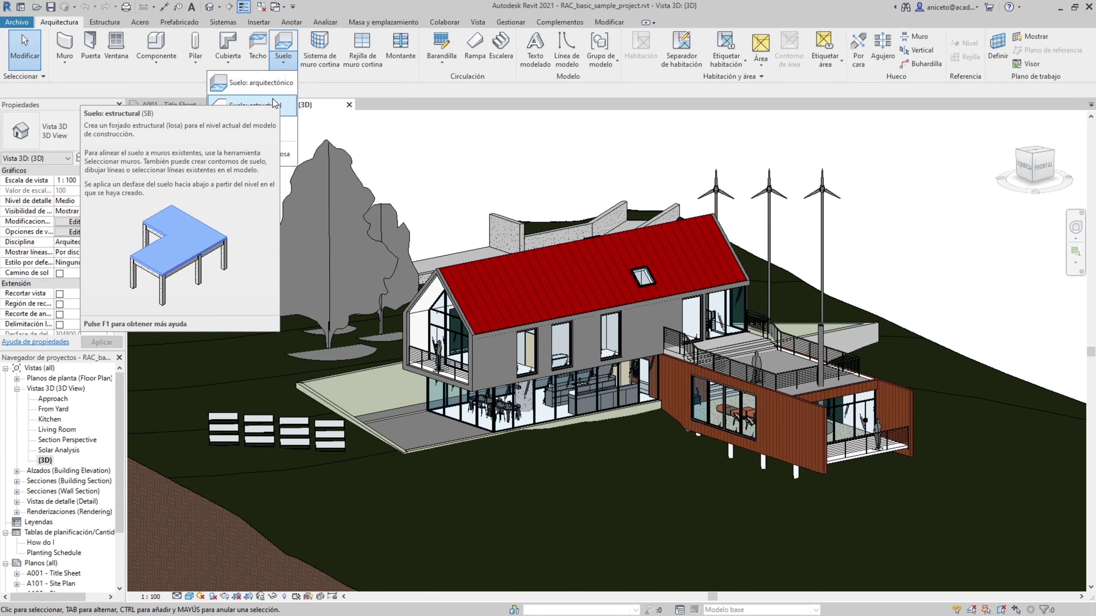
pyautogui.click(271, 82)
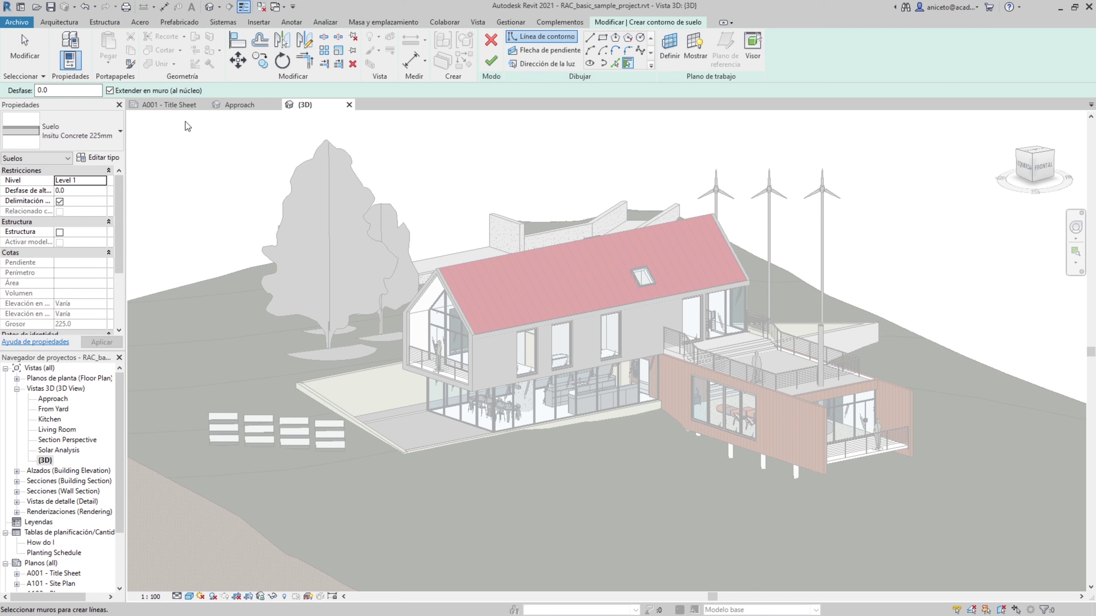
pyautogui.click(62, 181)
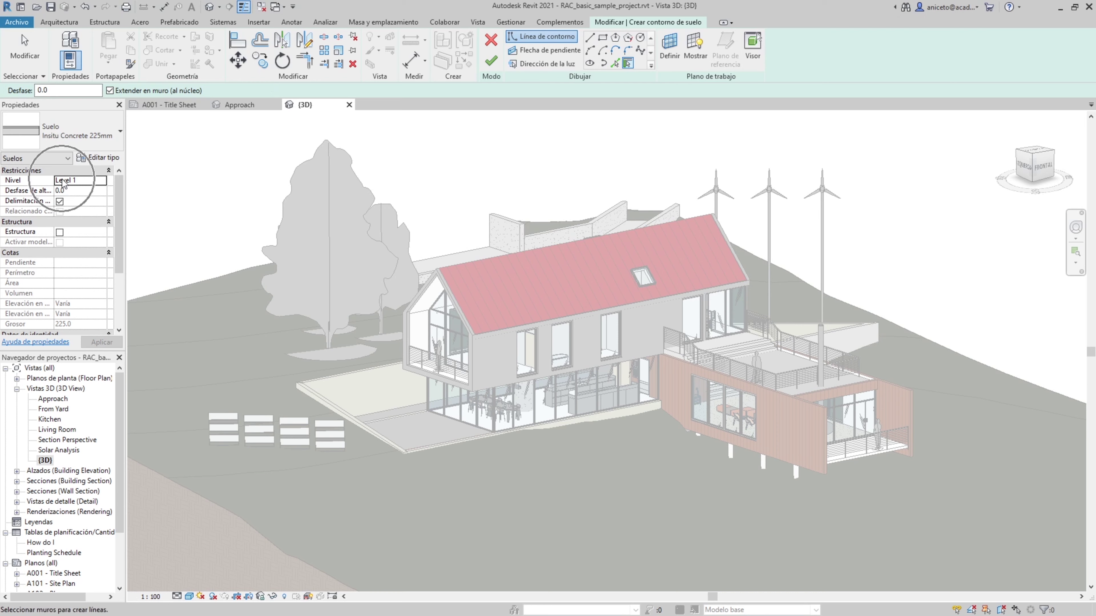
pyautogui.click(61, 180)
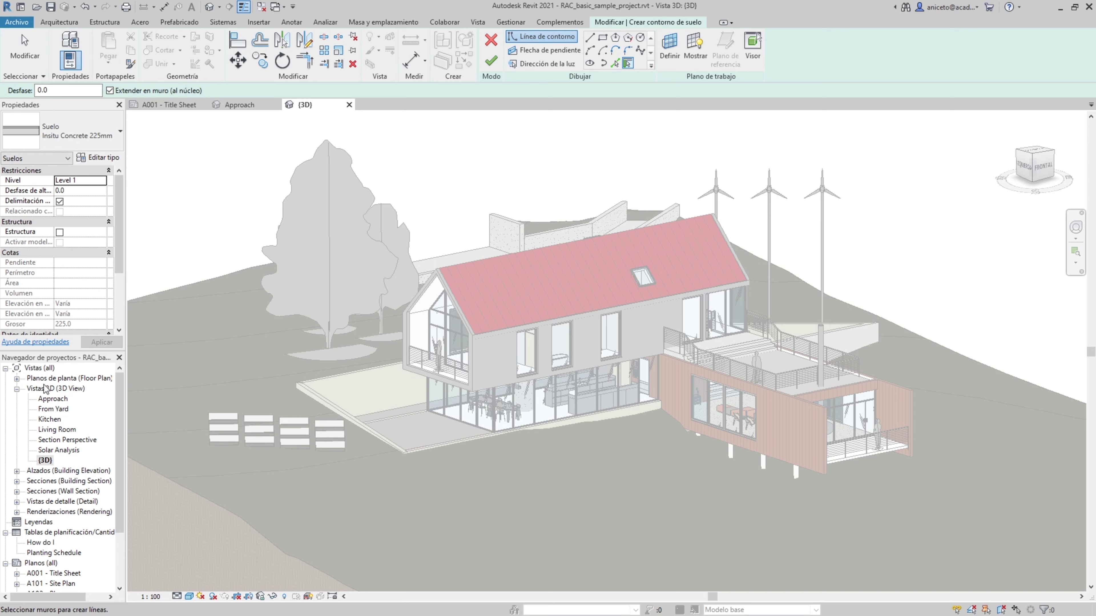
# Step: Open the Level 1 floor plan and discard the floor boundary sketch started in the 3D view
pyautogui.click(21, 382)
pyautogui.click(17, 379)
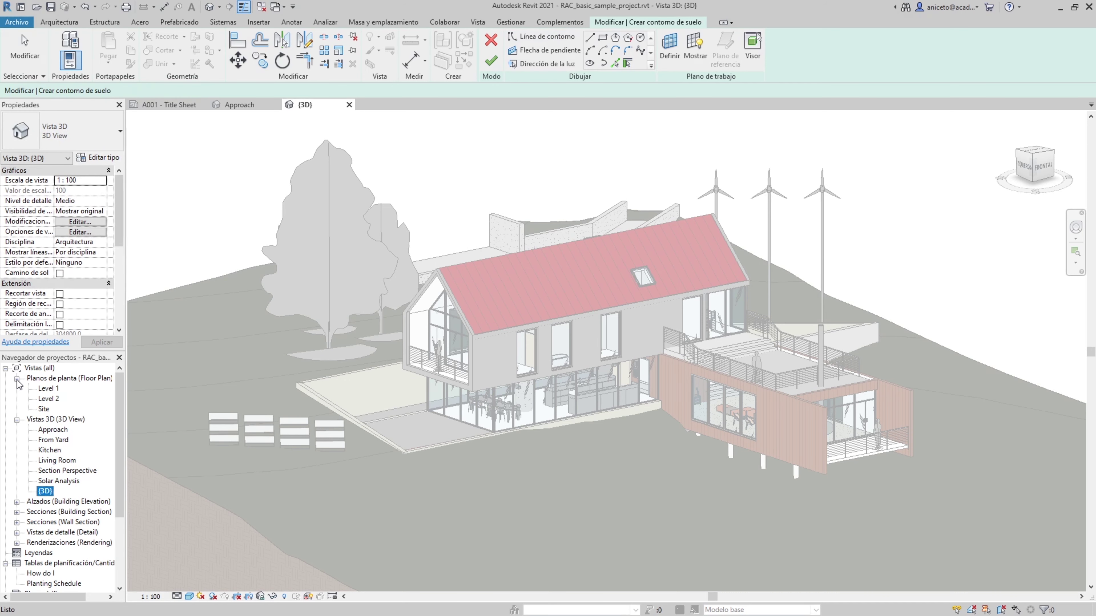
pyautogui.doubleClick(55, 390)
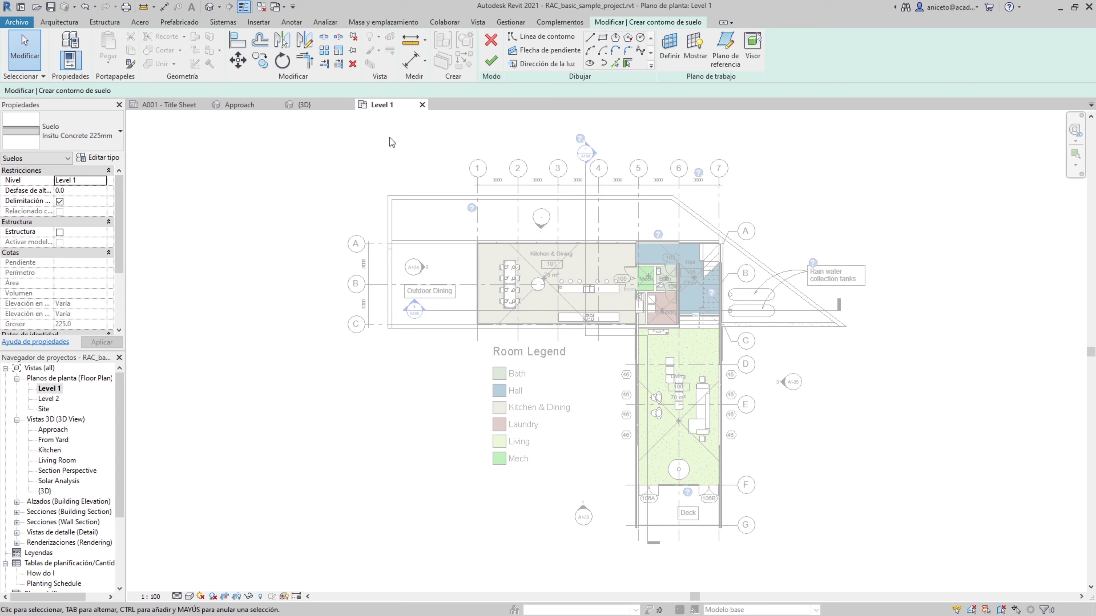
pyautogui.click(484, 46)
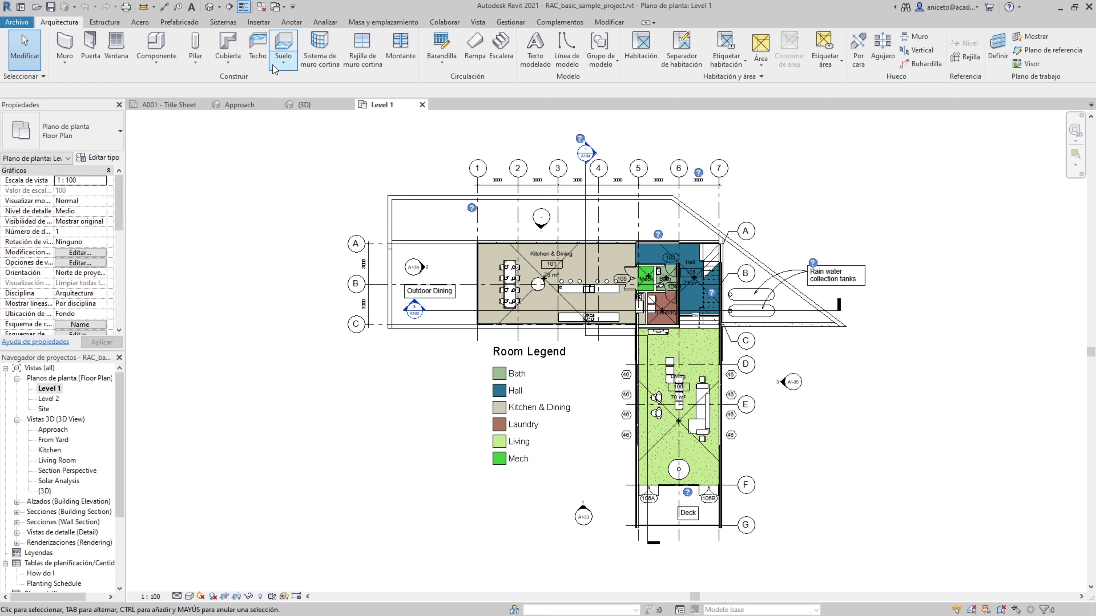
# Step: Start a new architectural floor in the plan view with Level 1 as its level
pyautogui.click(283, 60)
pyautogui.click(274, 89)
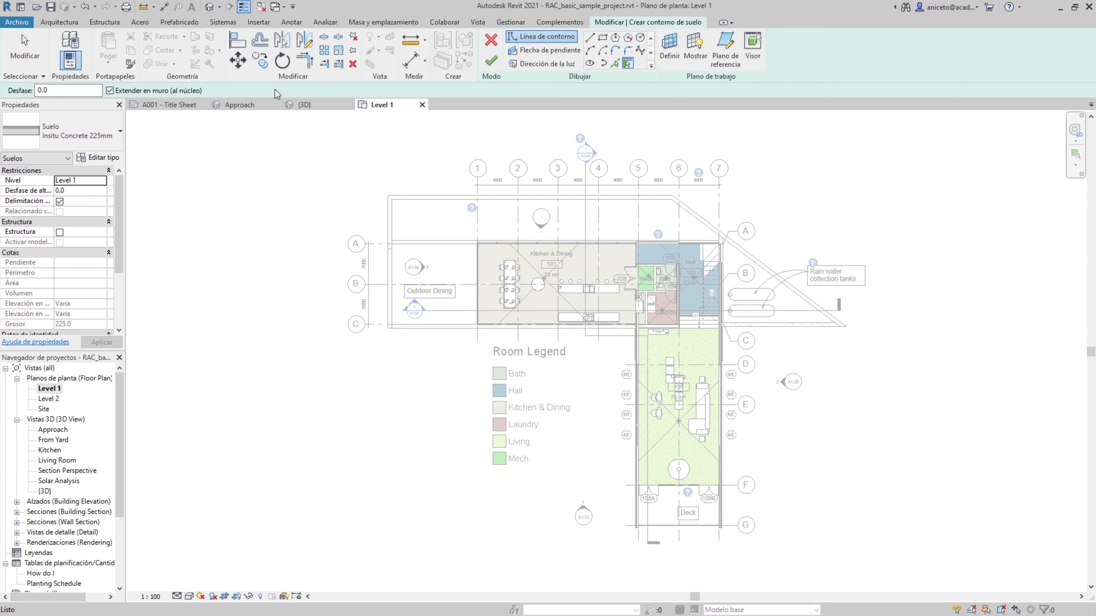
pyautogui.click(91, 183)
# Step: View the open floor sketch in the Level 2 plan and the 3D view, and return to the Level 1 plan
pyautogui.doubleClick(45, 399)
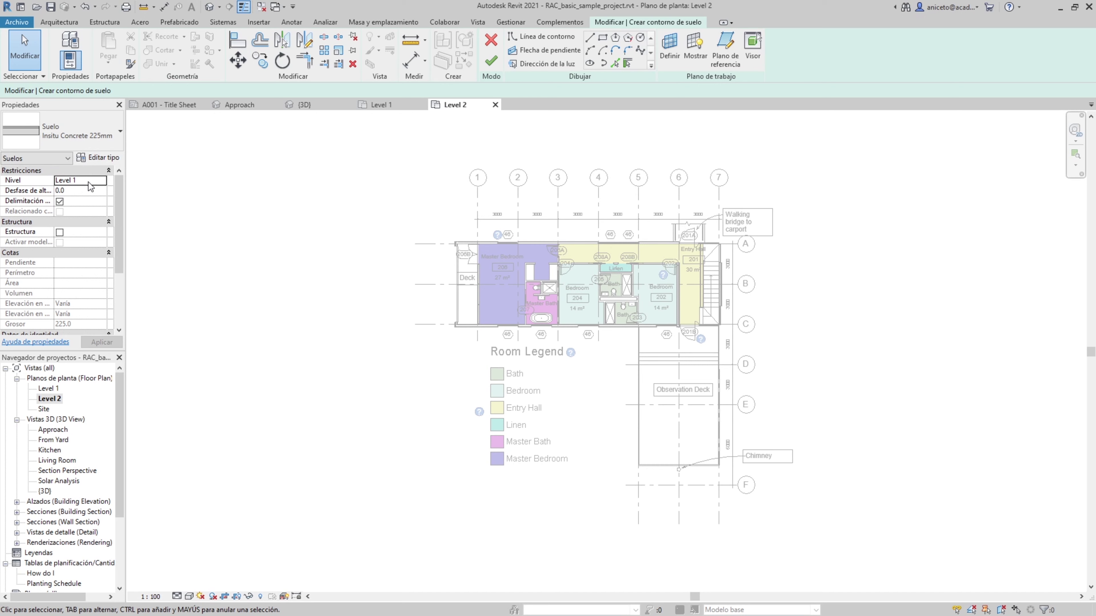
pyautogui.doubleClick(45, 492)
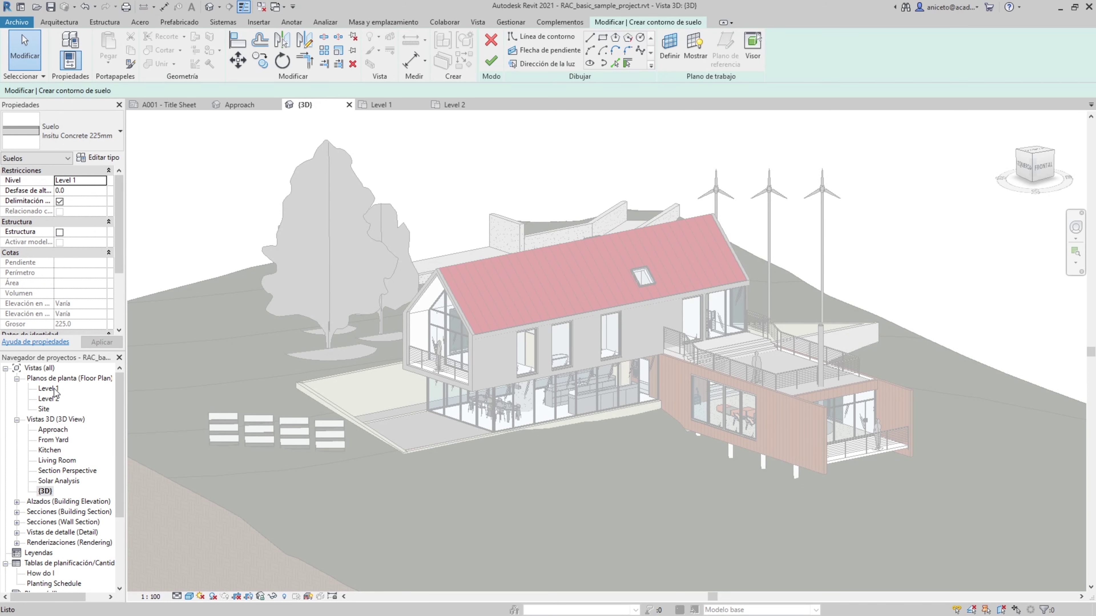
pyautogui.doubleClick(55, 389)
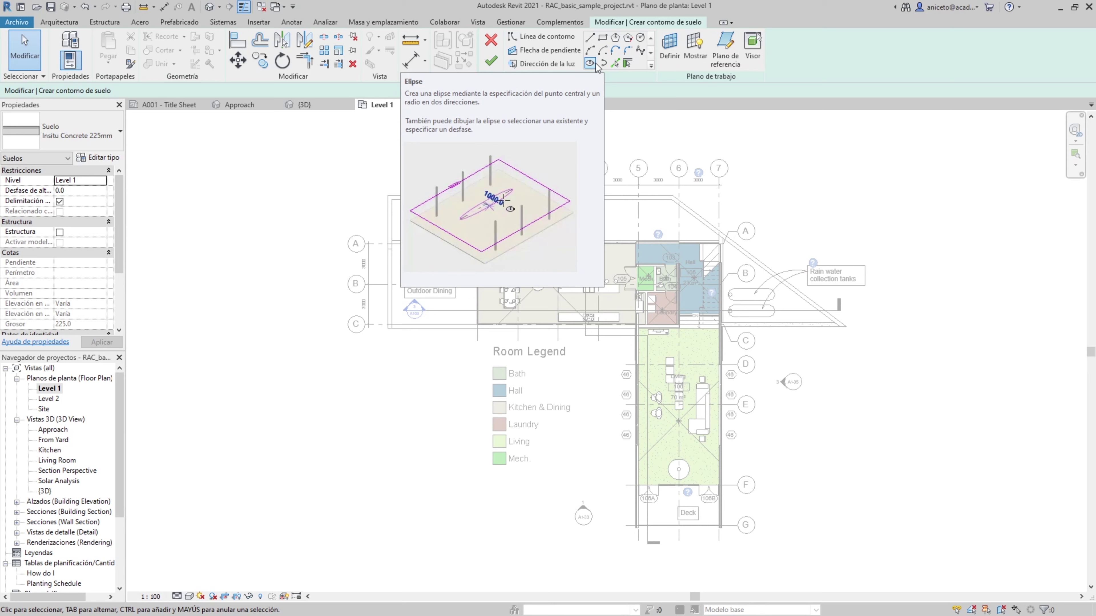
# Step: Sketch a large rectangular floor boundary in the empty area below Outdoor Dining, to the left of the room legend
pyautogui.click(591, 38)
pyautogui.scroll(-2, 511, 421)
pyautogui.scroll(1, 591, 327)
pyautogui.scroll(1, 591, 327)
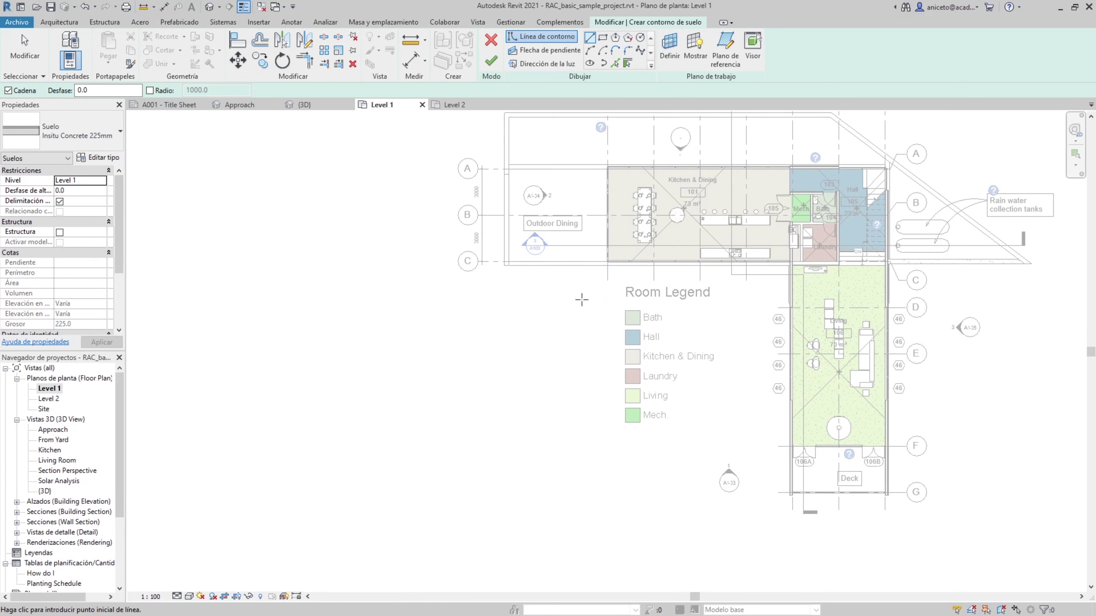
pyautogui.click(603, 37)
pyautogui.click(458, 327)
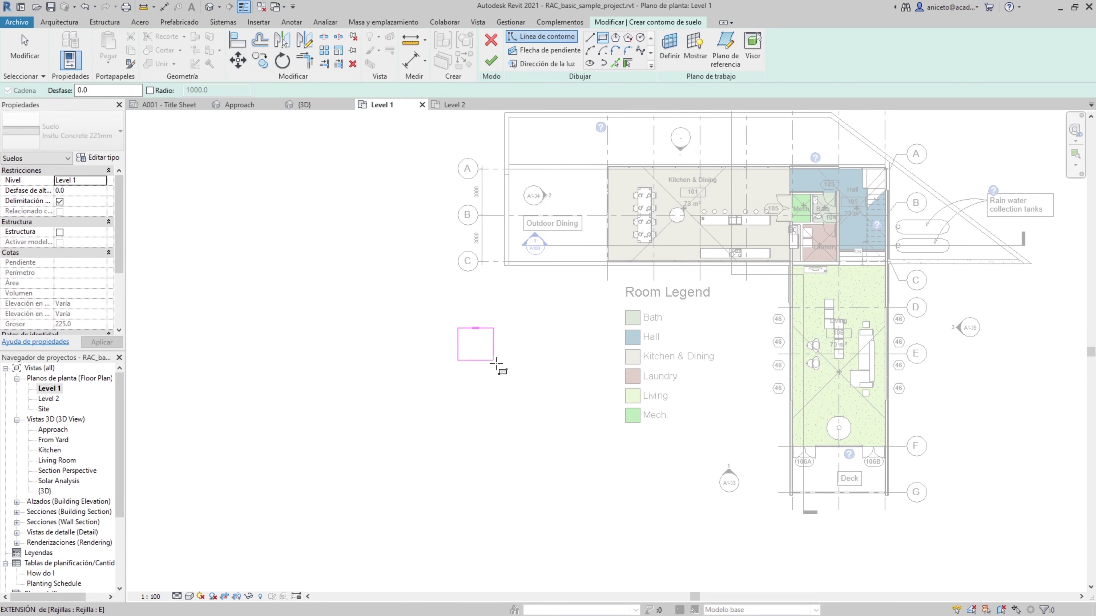
pyautogui.click(597, 468)
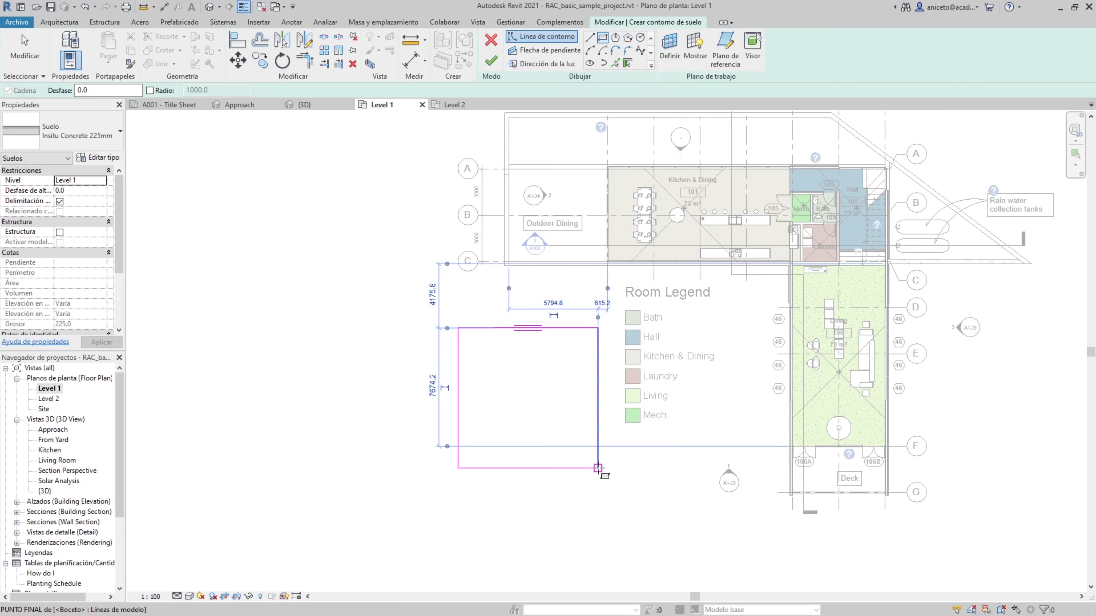
# Step: Sketch a closed four-sided loop of boundary lines, about 3400 mm tall with a slanted left side, left of the large rectangle
pyautogui.click(590, 37)
pyautogui.click(388, 391)
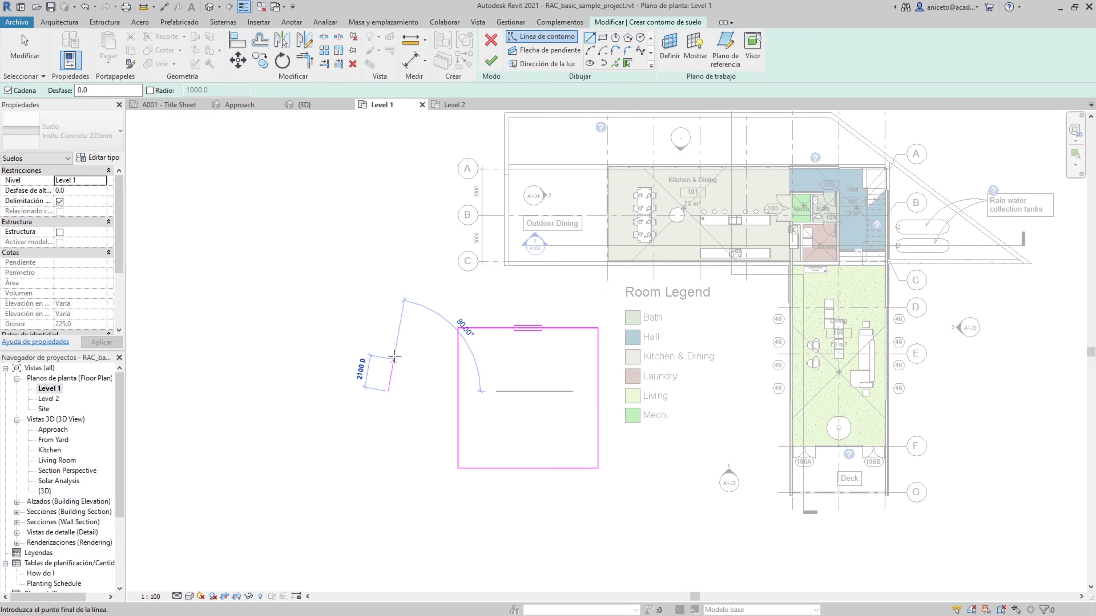
pyautogui.click(389, 339)
pyautogui.click(316, 339)
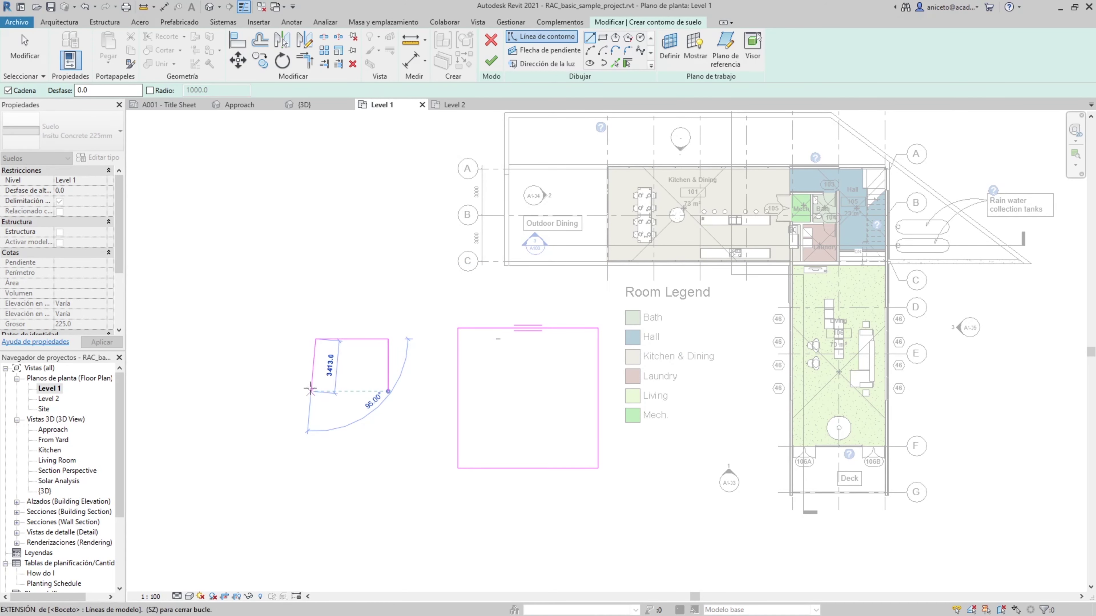
pyautogui.click(312, 390)
pyautogui.scroll(3, 390, 392)
pyautogui.click(383, 387)
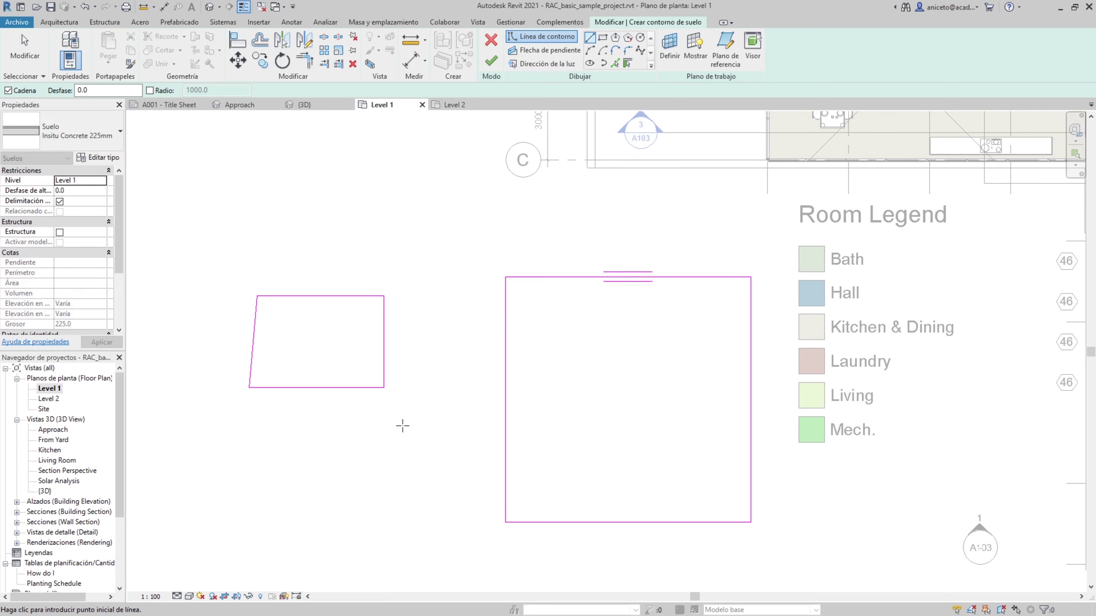
pyautogui.press('Escape')
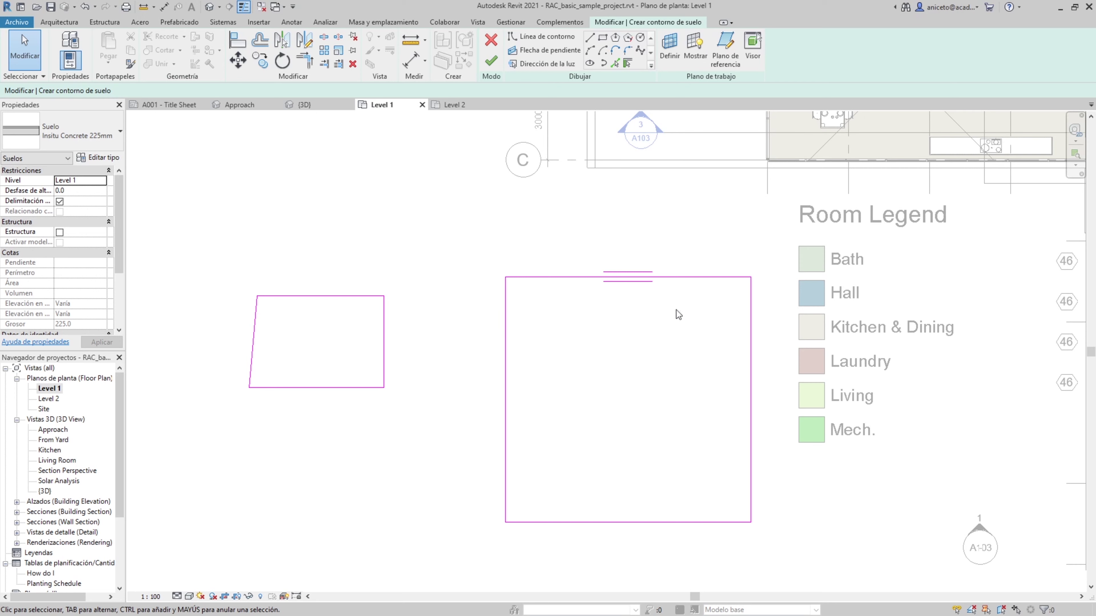
# Step: Sketch a rectangle about 3200 mm tall inside the large rectangular floor boundary
pyautogui.click(604, 38)
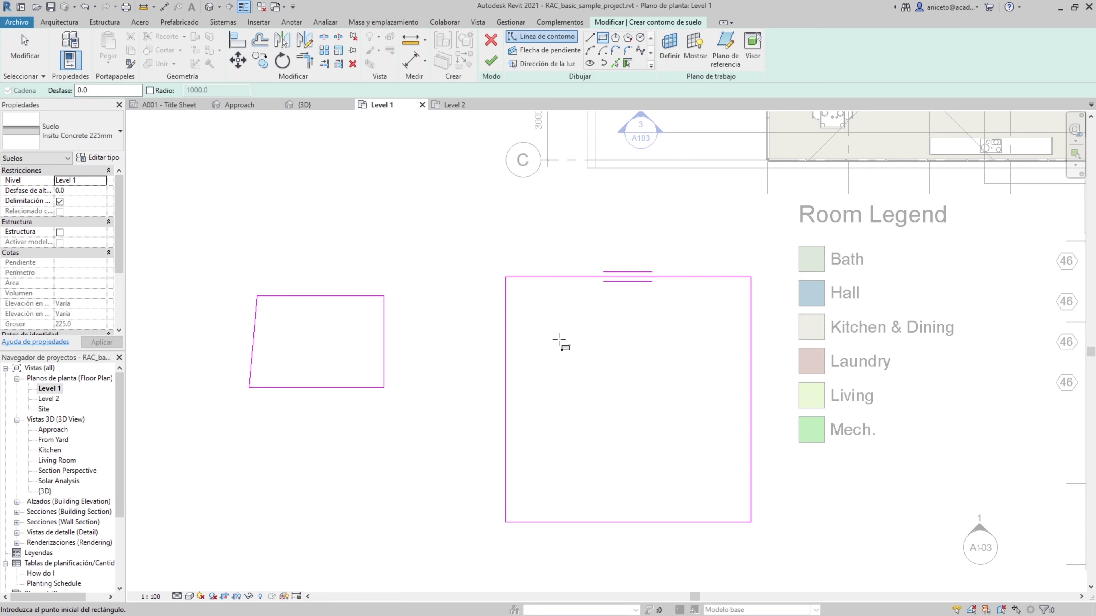
pyautogui.click(559, 339)
pyautogui.click(677, 426)
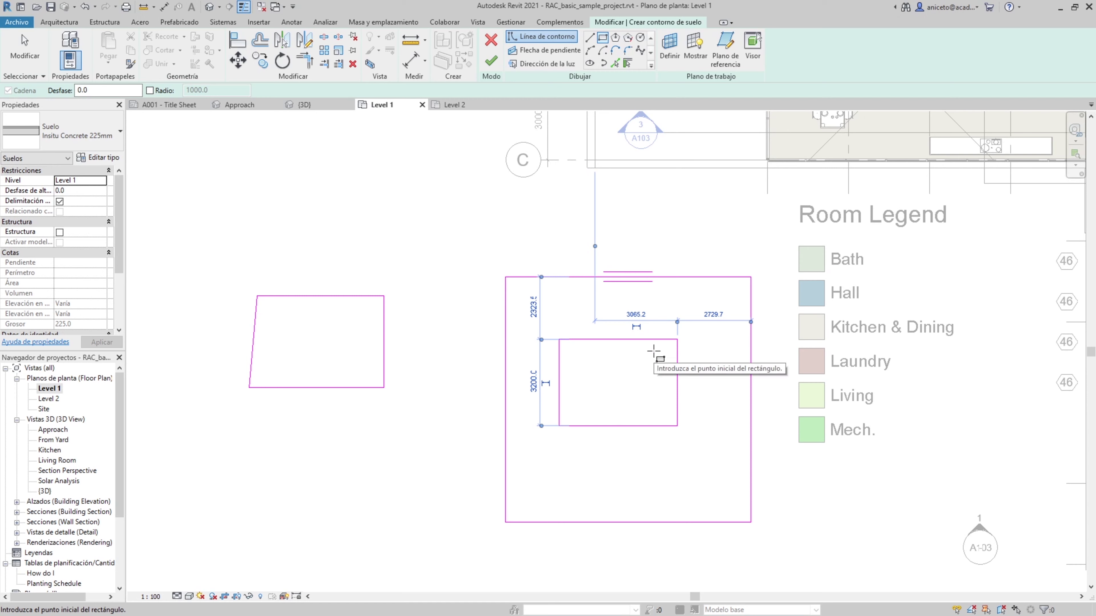
# Step: Sketch a smaller rectangle about 1800 mm tall nested inside the 3200 mm tall rectangle
pyautogui.click(587, 357)
pyautogui.click(653, 406)
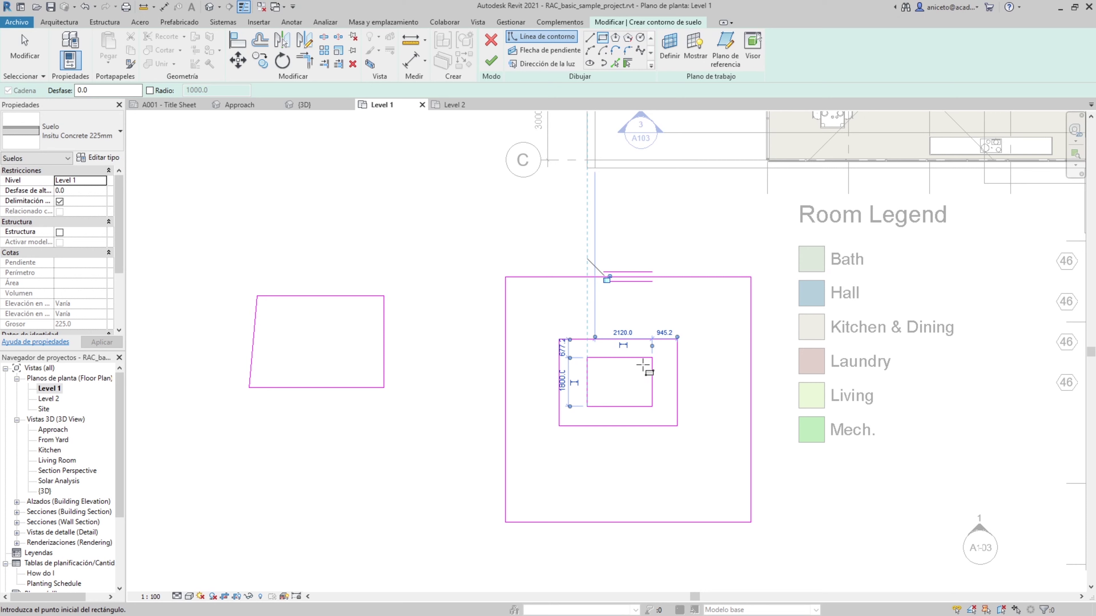
pyautogui.press('Escape')
pyautogui.press('Escape')
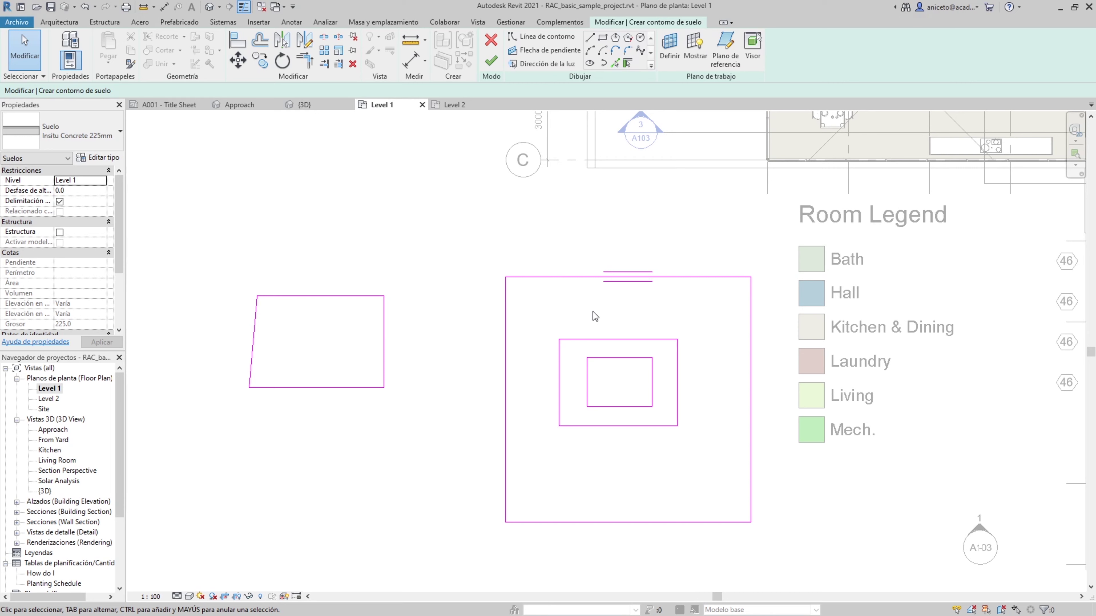
# Step: Sketch a separate wide rectangular boundary below the four-sided loop with the slanted side
pyautogui.click(602, 39)
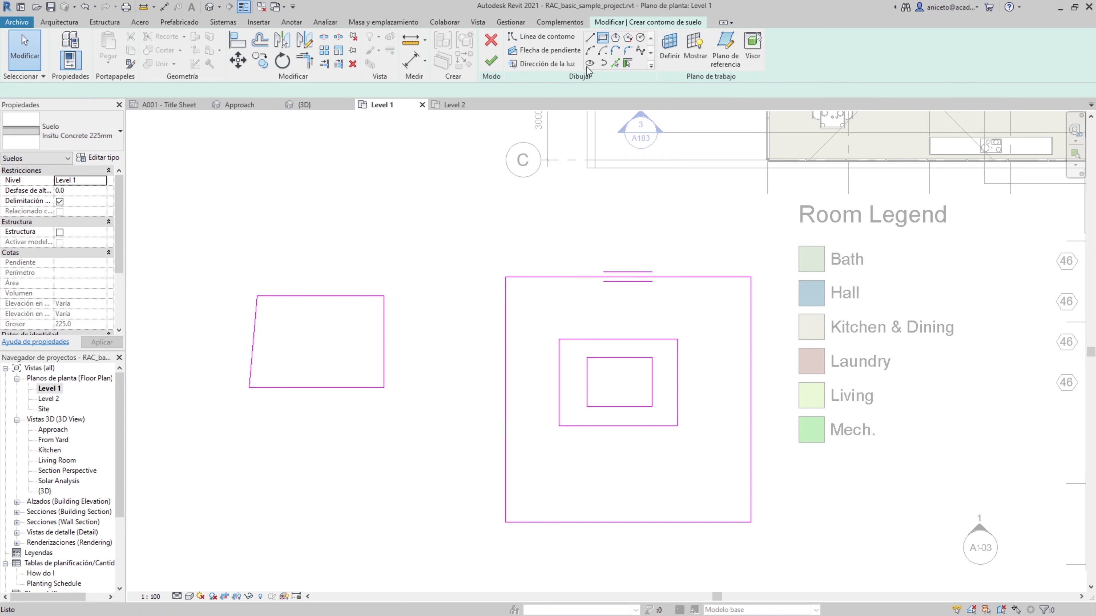
pyautogui.click(225, 432)
pyautogui.click(460, 532)
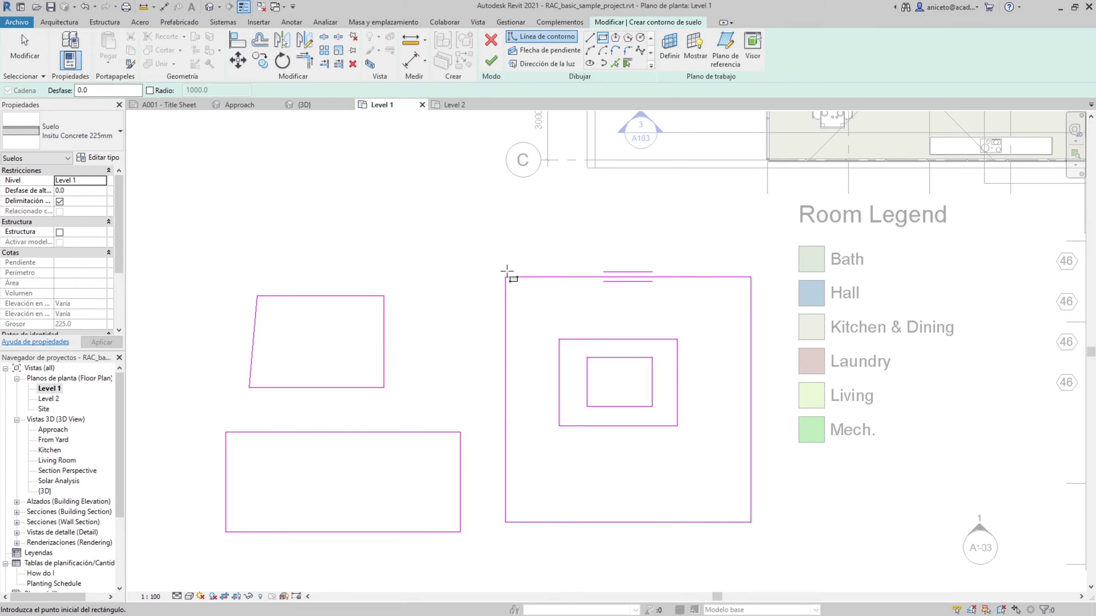
# Step: Stretch the large rectangle's left edge upward past its upper-left corner
pyautogui.scroll(3, 507, 297)
pyautogui.scroll(2, 513, 296)
pyautogui.click(25, 50)
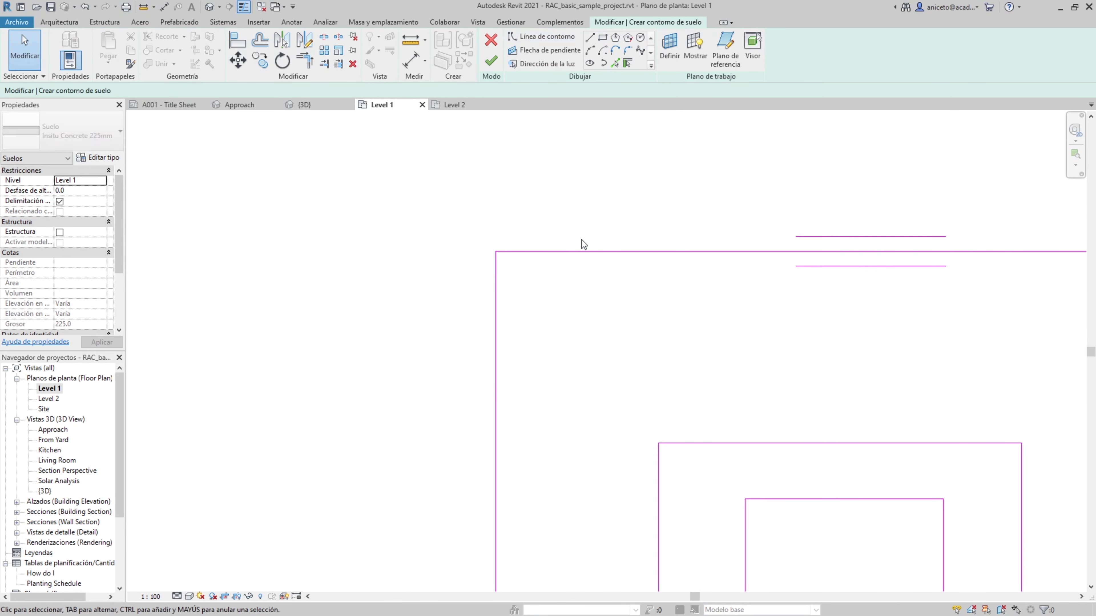
pyautogui.click(496, 248)
pyautogui.moveTo(497, 251); pyautogui.dragTo(496, 194)
pyautogui.click(415, 211)
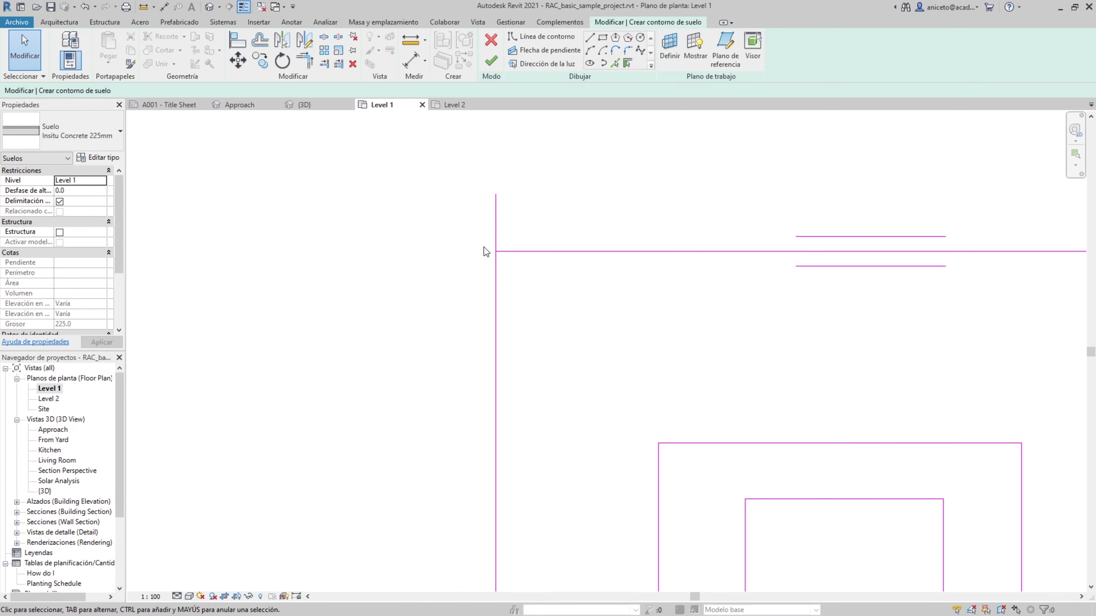
# Step: Stretch the large rectangle's top edge past the left edge, and pull its end back to leave a gap at the corner
pyautogui.click(496, 252)
pyautogui.moveTo(494, 251); pyautogui.dragTo(433, 252)
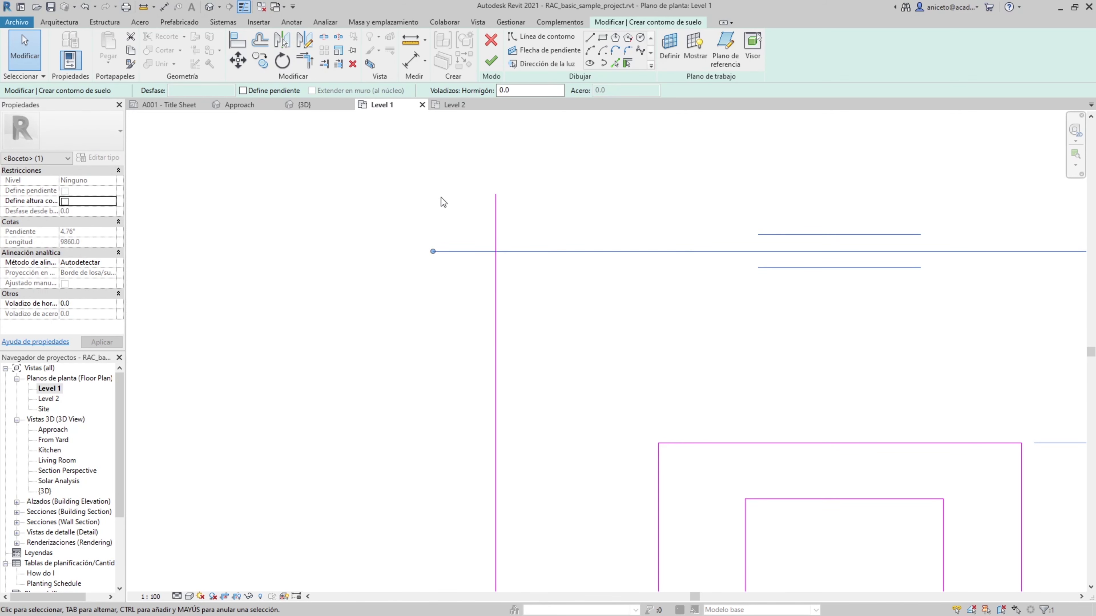
pyautogui.moveTo(433, 252); pyautogui.dragTo(522, 252)
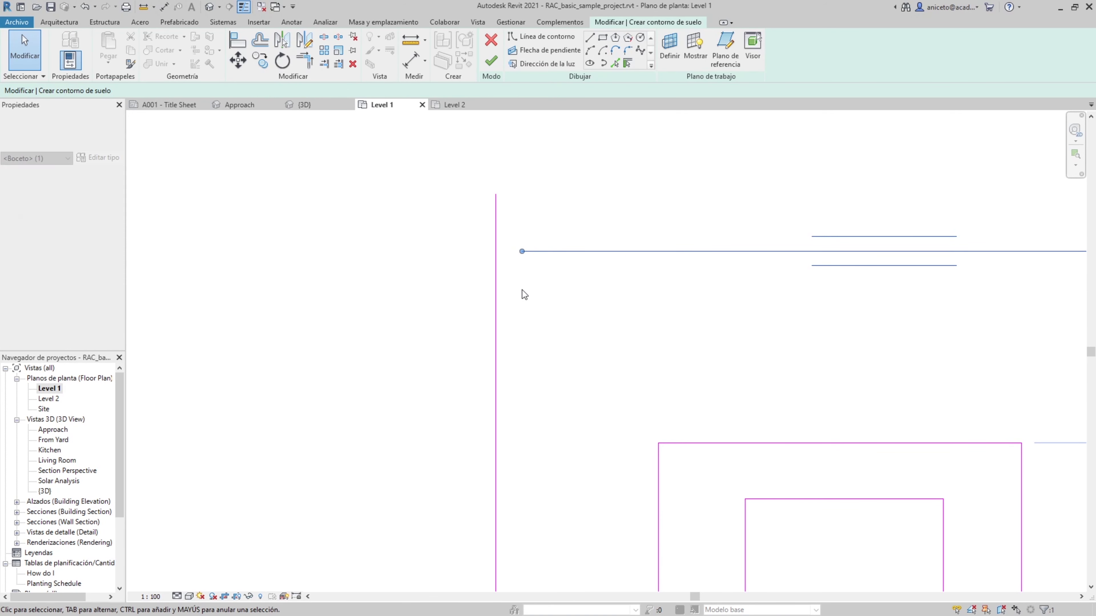
# Step: Extend the large rectangle's top edge to meet its left edge using the single-element Trim/Extend command
pyautogui.click(324, 64)
pyautogui.click(496, 318)
pyautogui.click(543, 252)
pyautogui.scroll(-2, 428, 274)
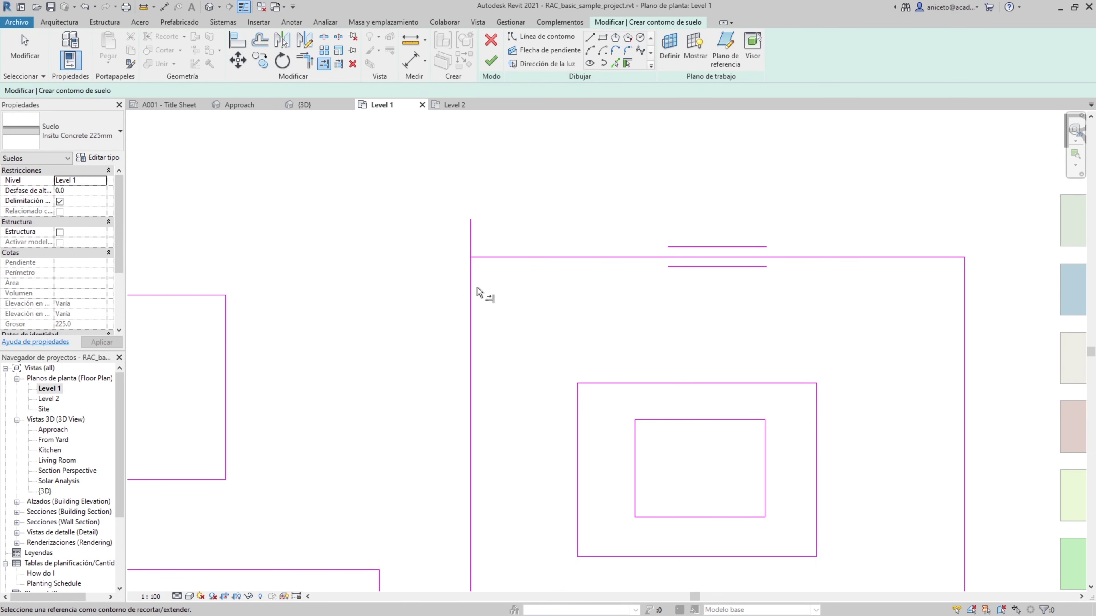
# Step: Trim the large rectangle's left and top edges to a clean corner, removing the line overhang above it
pyautogui.click(304, 60)
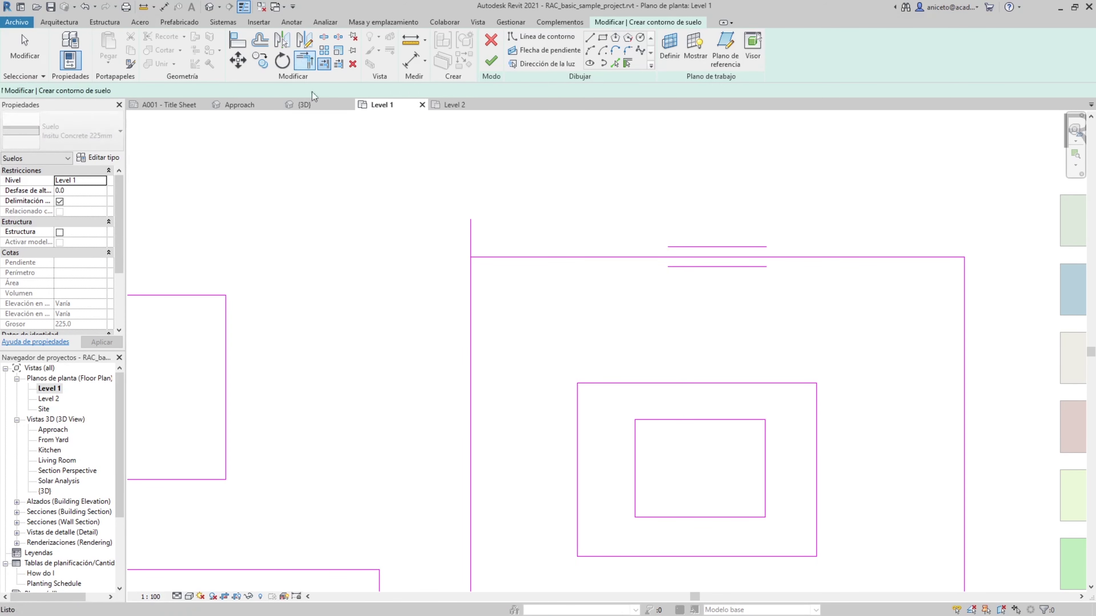
pyautogui.click(472, 298)
pyautogui.click(490, 258)
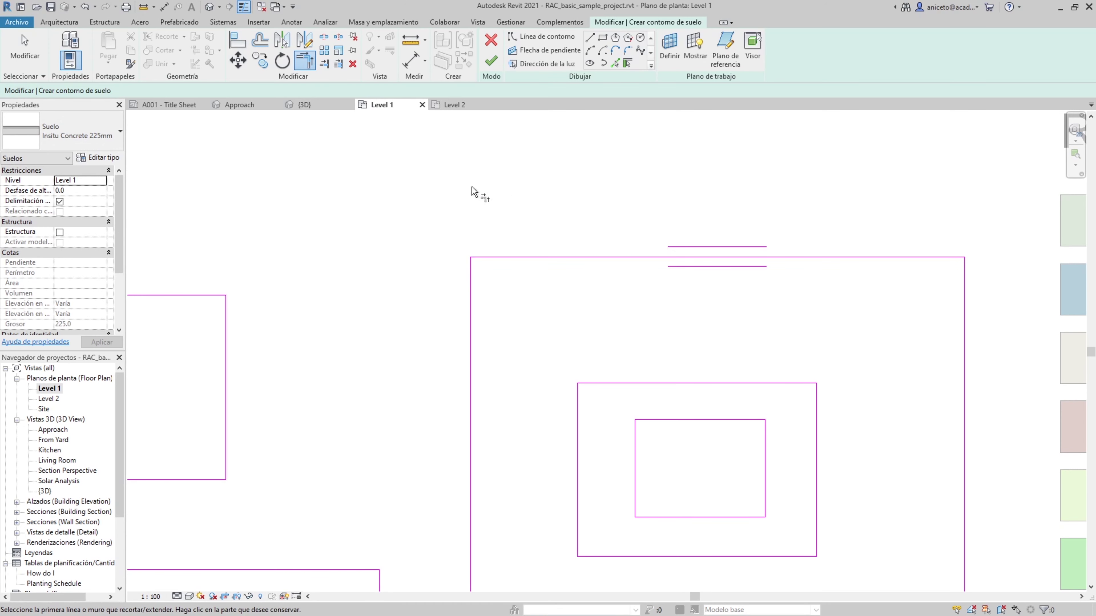
pyautogui.press('Escape')
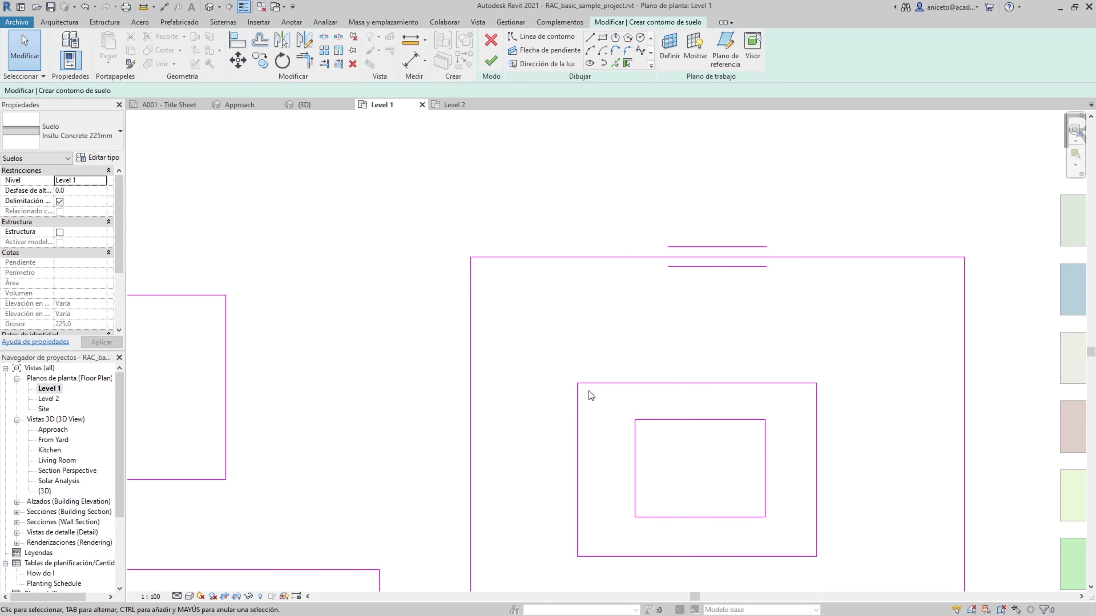
# Step: Move the middle rectangle's left side onto the large rectangle's left edge, and back inside so the two loops do not overlap
pyautogui.click(579, 426)
pyautogui.moveTo(580, 426); pyautogui.dragTo(471, 428)
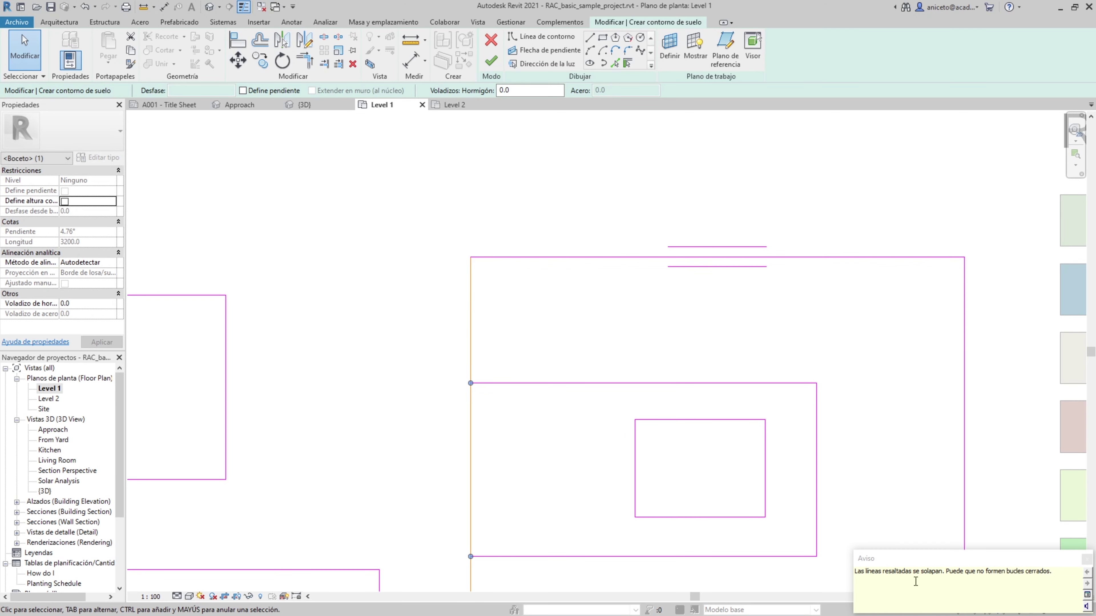
pyautogui.moveTo(472, 440); pyautogui.dragTo(516, 440)
pyautogui.press('Escape')
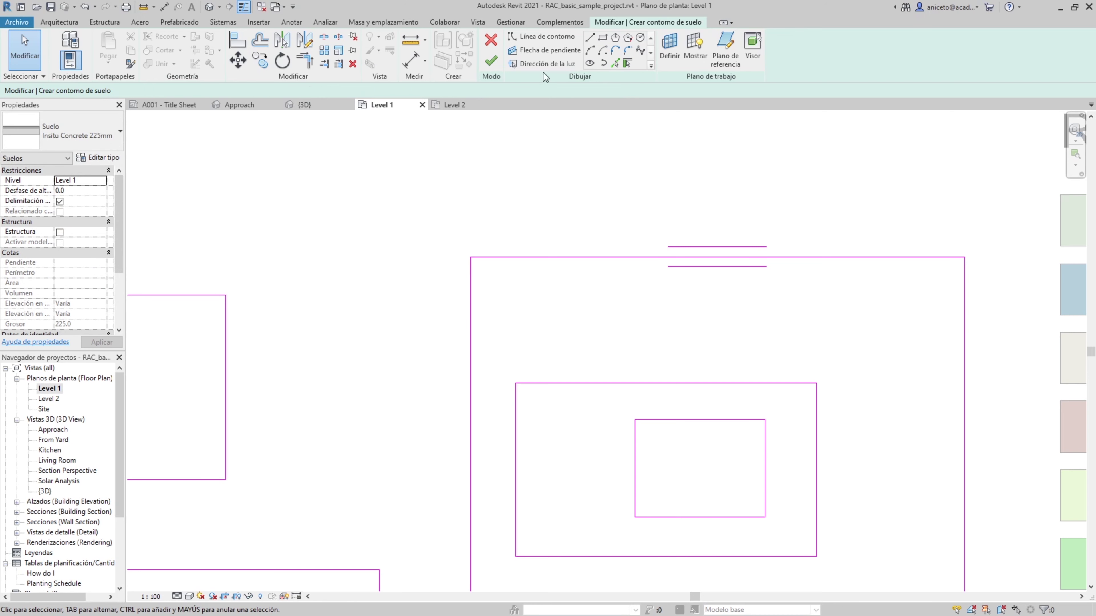
# Step: Try to stretch the middle rectangle's left side up to the large rectangle's top edge, and undo the change
pyautogui.click(542, 36)
pyautogui.press('Escape')
pyautogui.press('Escape')
pyautogui.click(515, 390)
pyautogui.moveTo(515, 383); pyautogui.dragTo(516, 257)
pyautogui.click(534, 322)
pyautogui.hotkey('ctrl', 'z')
pyautogui.scroll(-3, 535, 322)
pyautogui.moveTo(528, 511); pyautogui.dragTo(585, 477, button='middle')
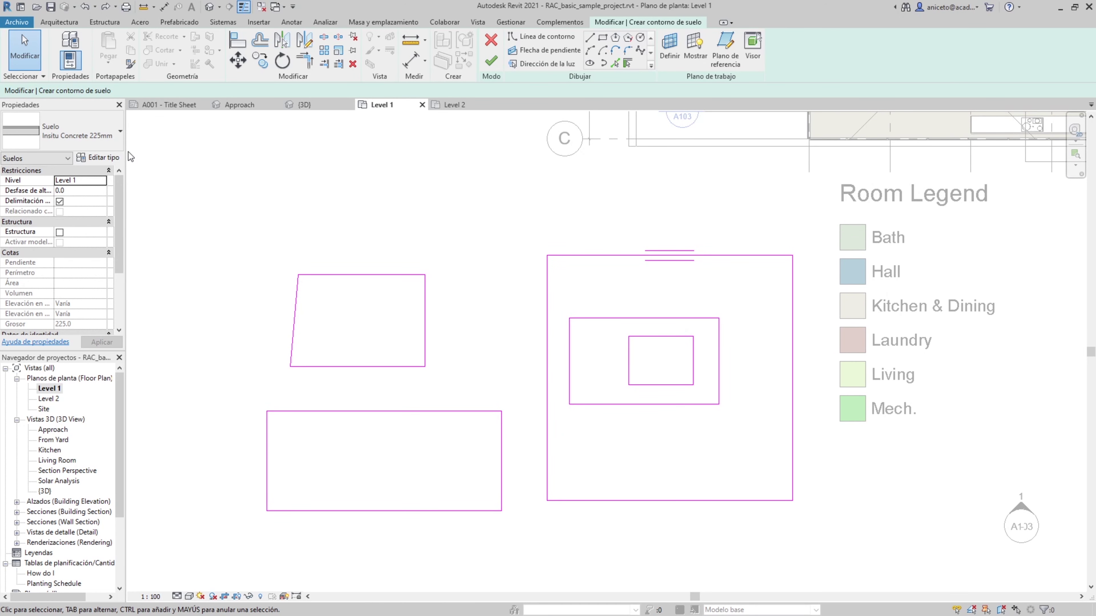
# Step: Widen the properties palette and select Insitu Concrete 225mm as the floor type
pyautogui.moveTo(125, 149); pyautogui.dragTo(213, 150)
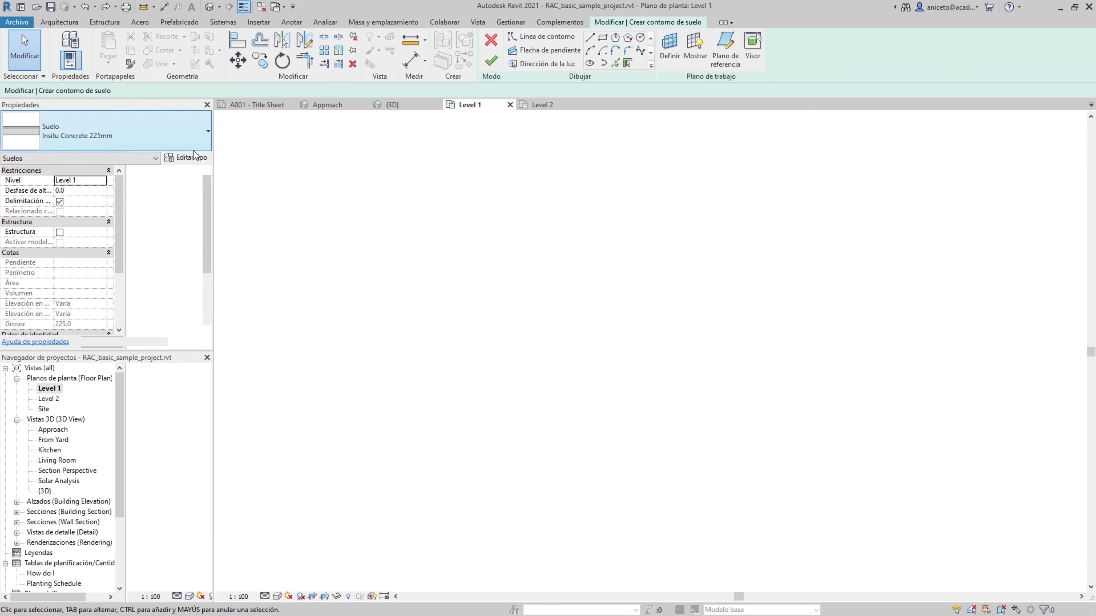
pyautogui.click(151, 127)
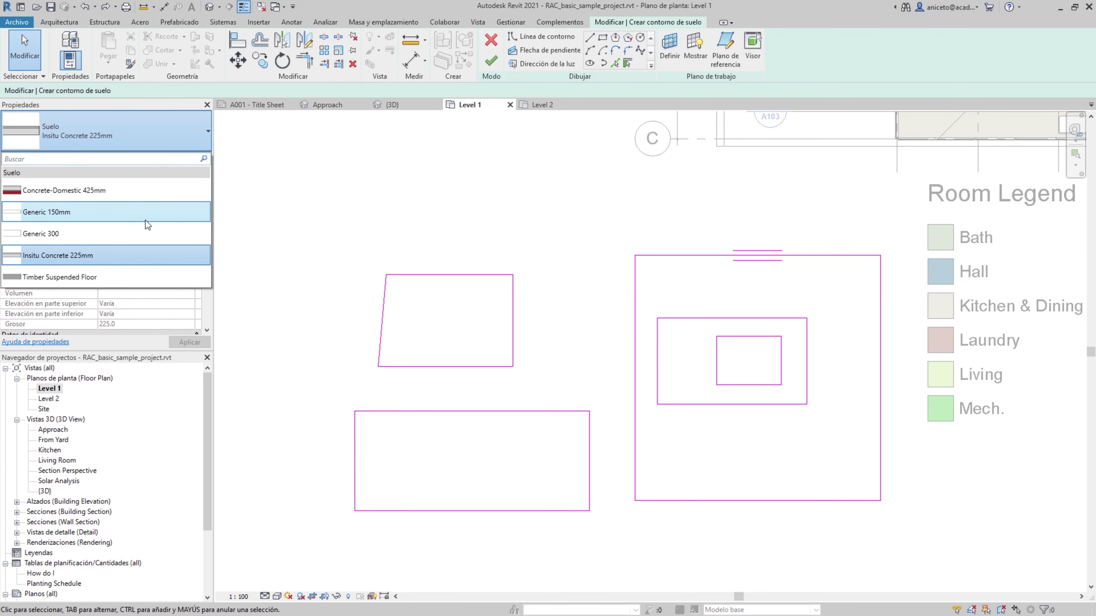
pyautogui.click(82, 259)
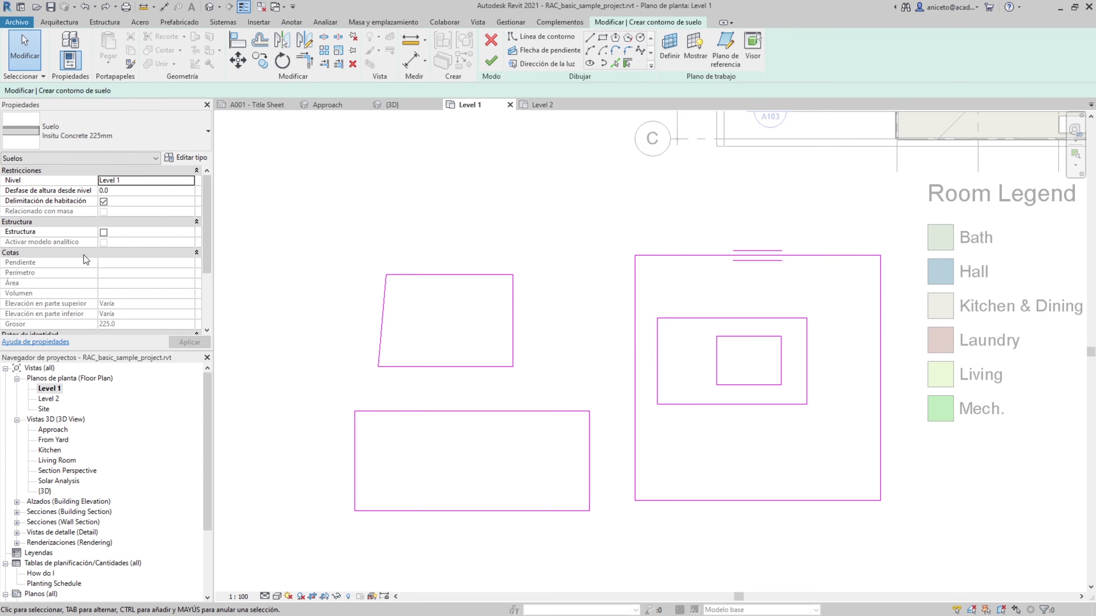
# Step: Duplicate the Insitu Concrete 225mm floor type under the name SueloEjemplo
pyautogui.click(180, 158)
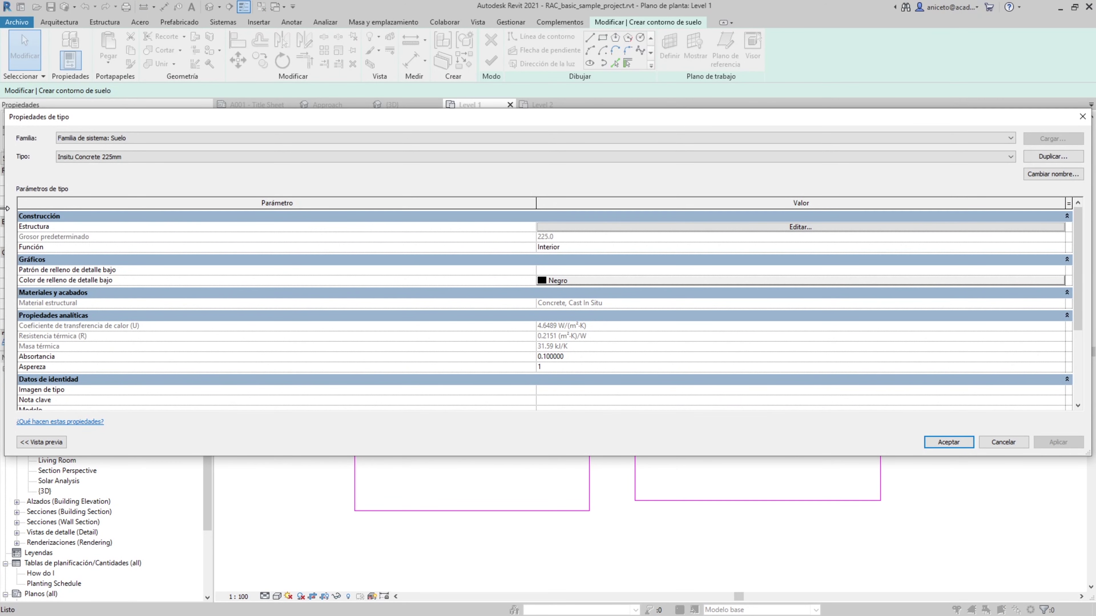
pyautogui.moveTo(7, 213); pyautogui.dragTo(213, 215)
pyautogui.moveTo(1011, 123); pyautogui.dragTo(934, 123)
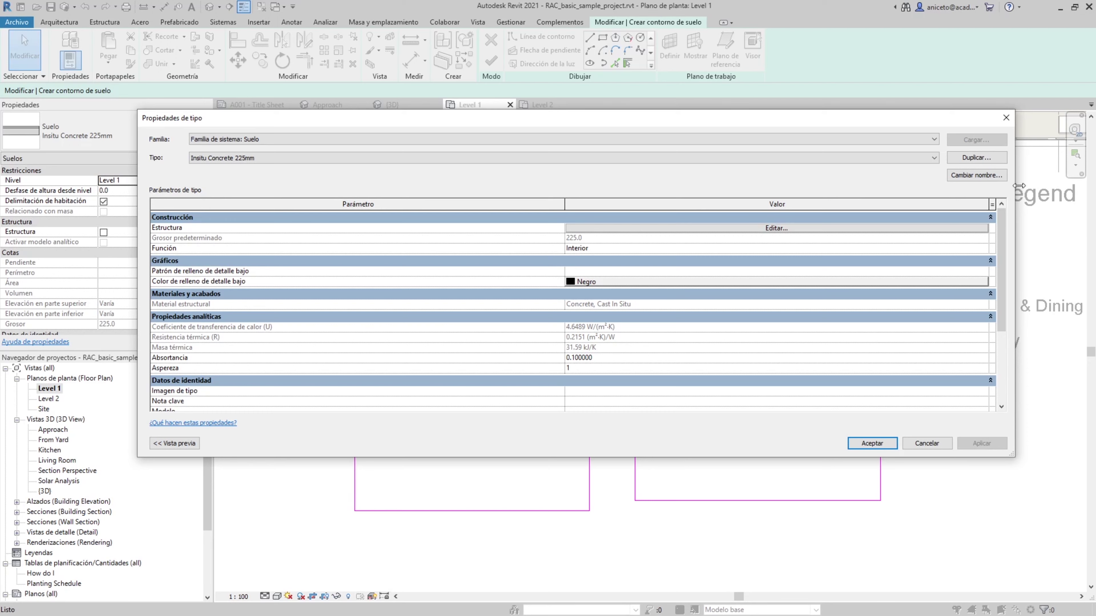
pyautogui.moveTo(1012, 185); pyautogui.dragTo(903, 187)
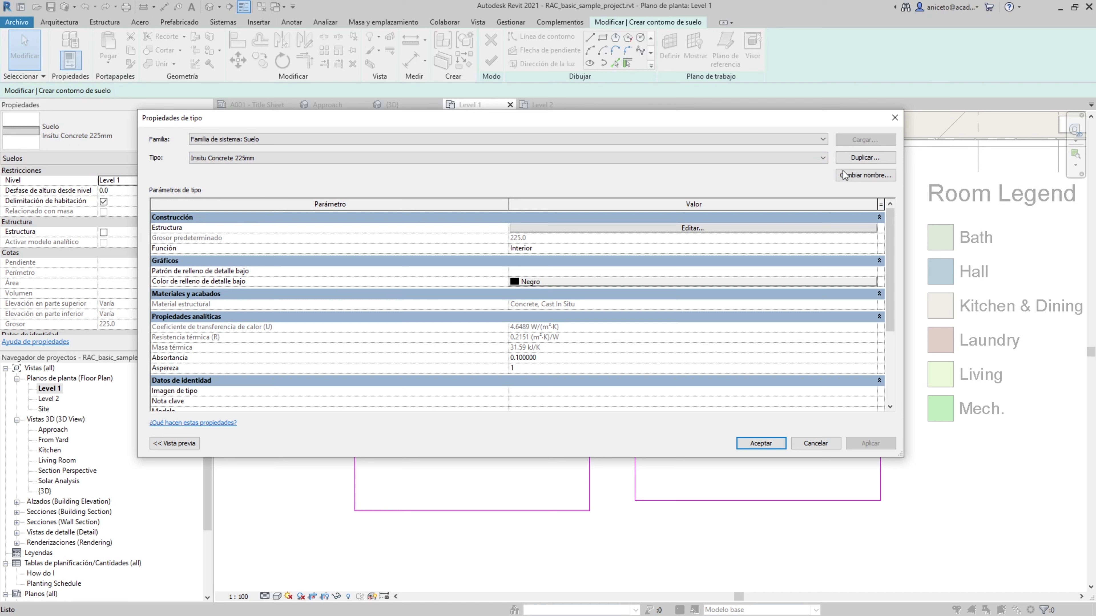
pyautogui.click(861, 158)
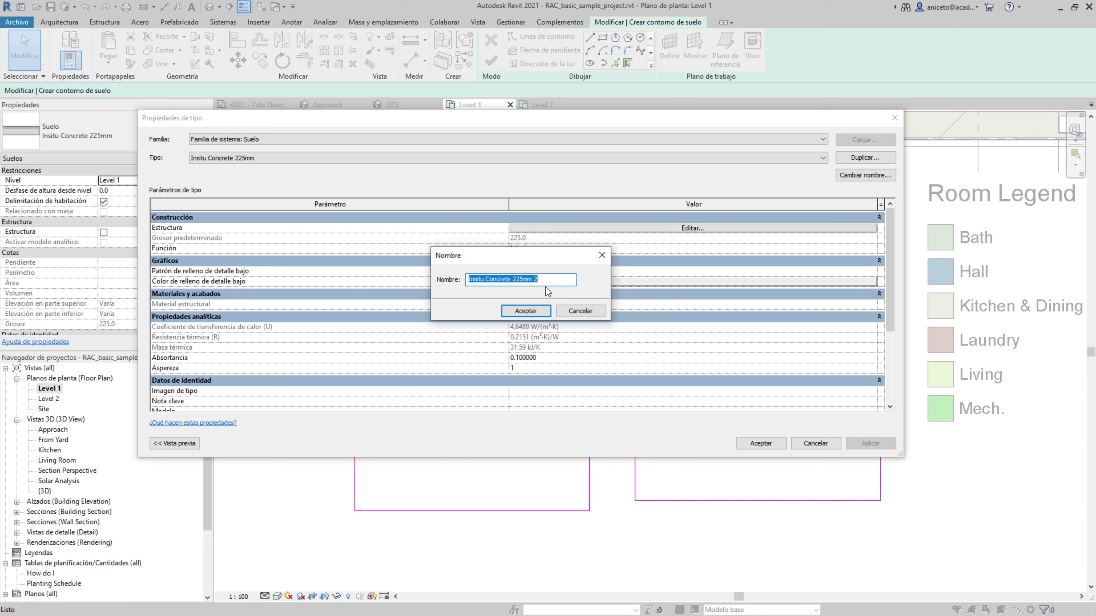
pyautogui.write('SueloEjemplo')
pyautogui.click(513, 313)
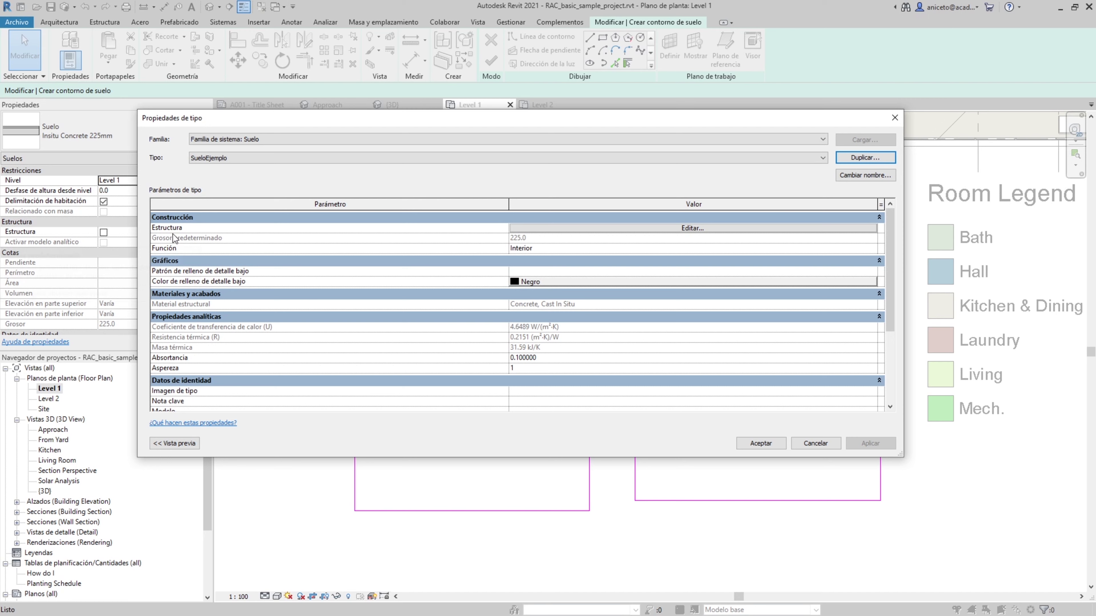
# Step: Open the SueloEjemplo type's layer structure for editing and show its section preview
pyautogui.click(578, 228)
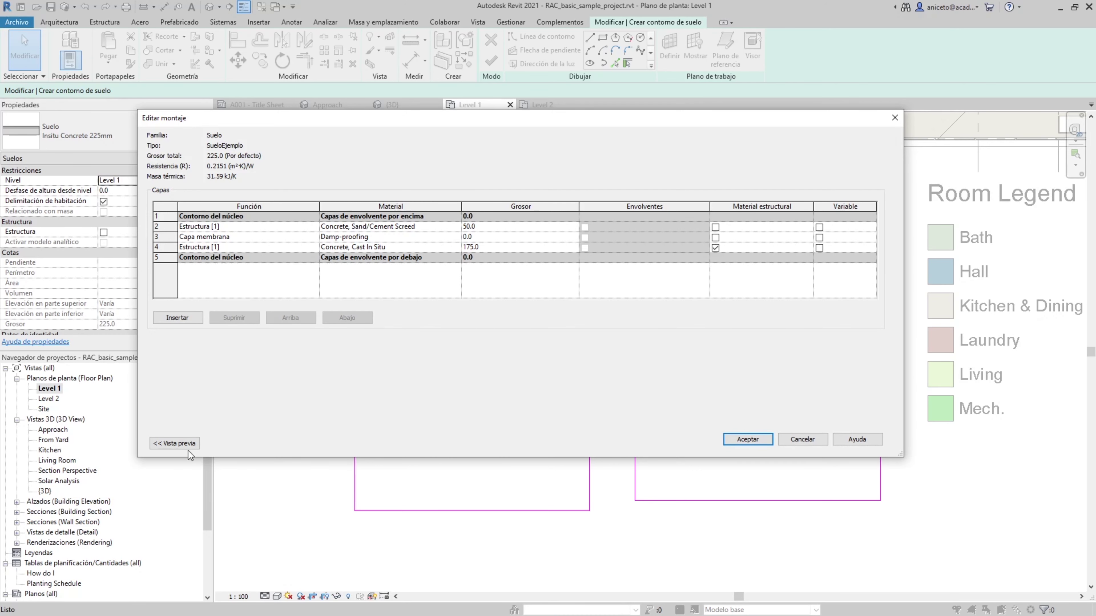
pyautogui.click(179, 443)
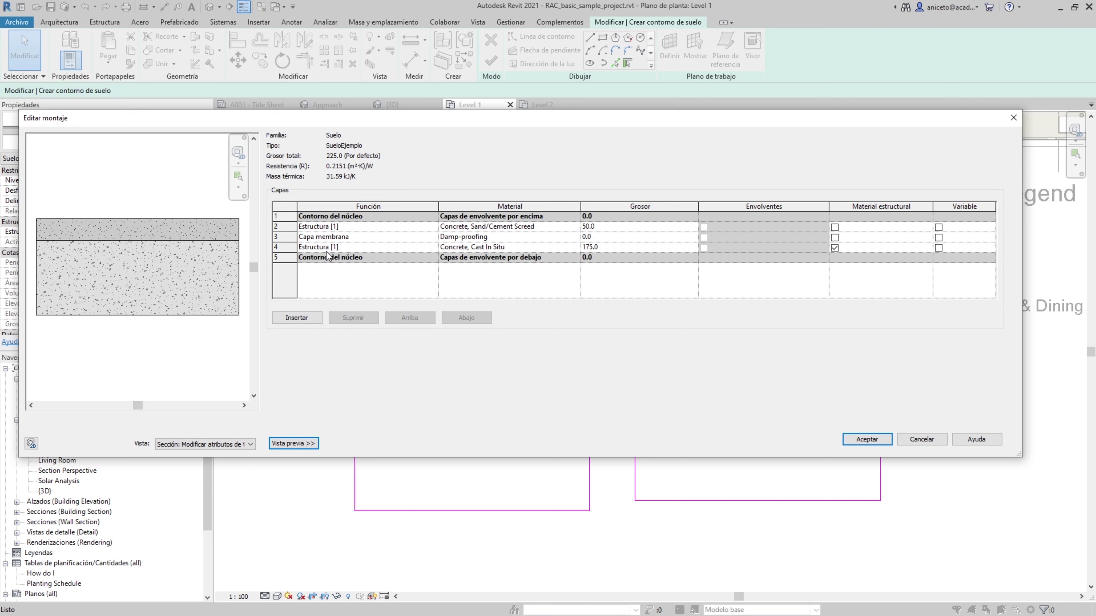
# Step: Examine the floor's screed, membrane and cast-in-situ layers and the upper and lower core boundaries
pyautogui.click(288, 228)
pyautogui.click(289, 238)
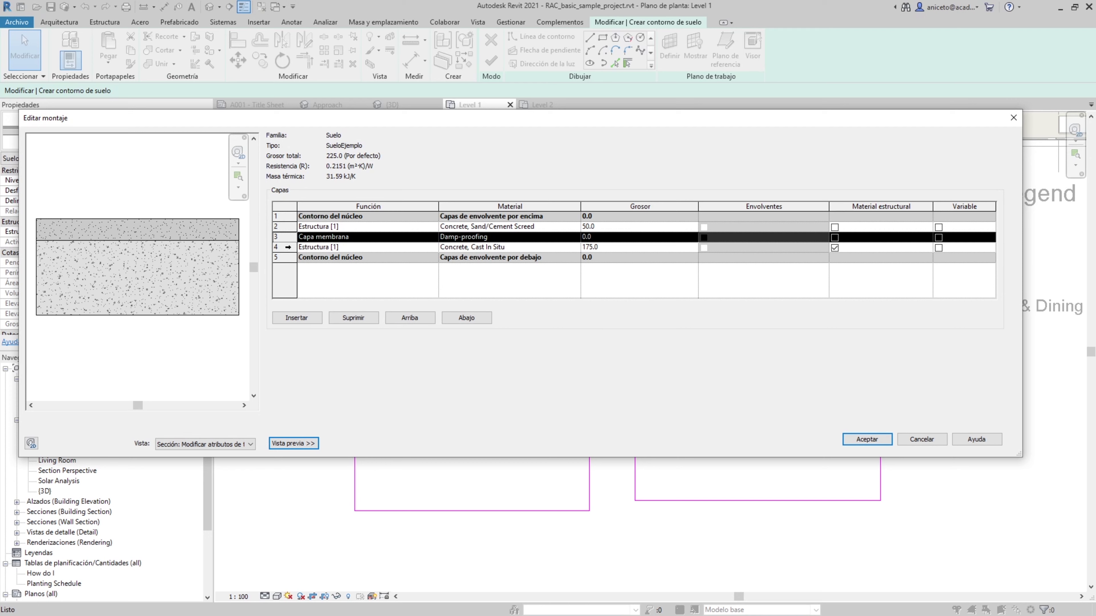
pyautogui.click(287, 249)
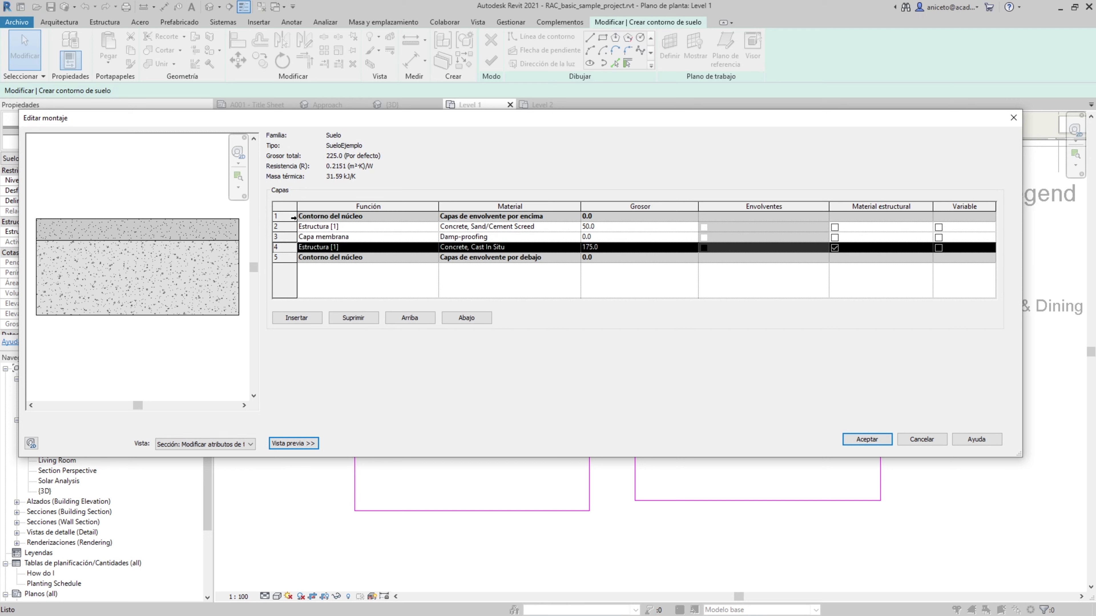
pyautogui.click(292, 216)
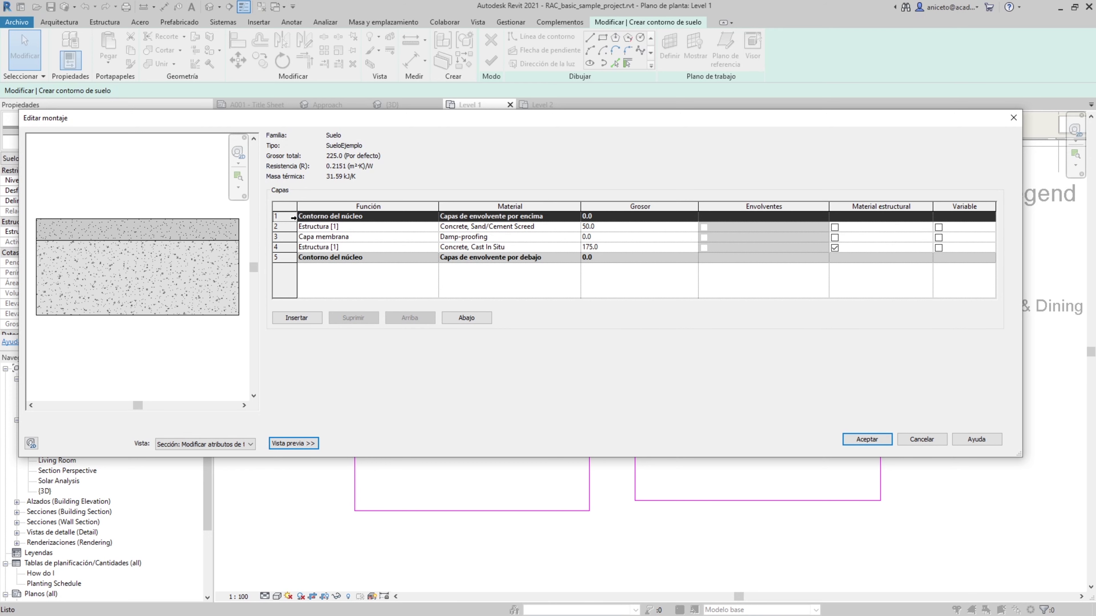
pyautogui.click(279, 257)
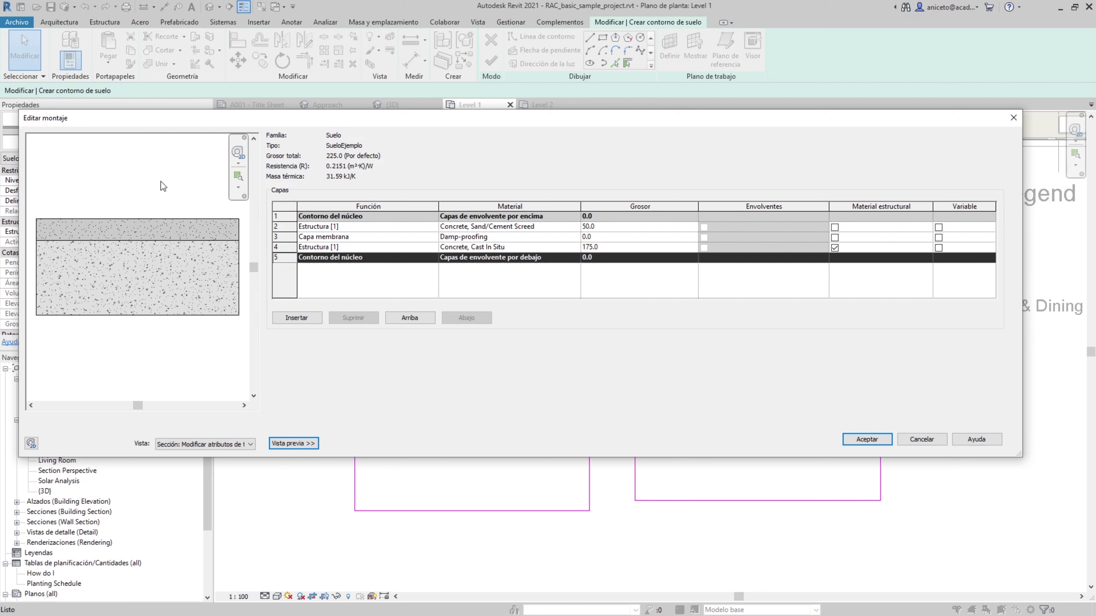
pyautogui.click(367, 238)
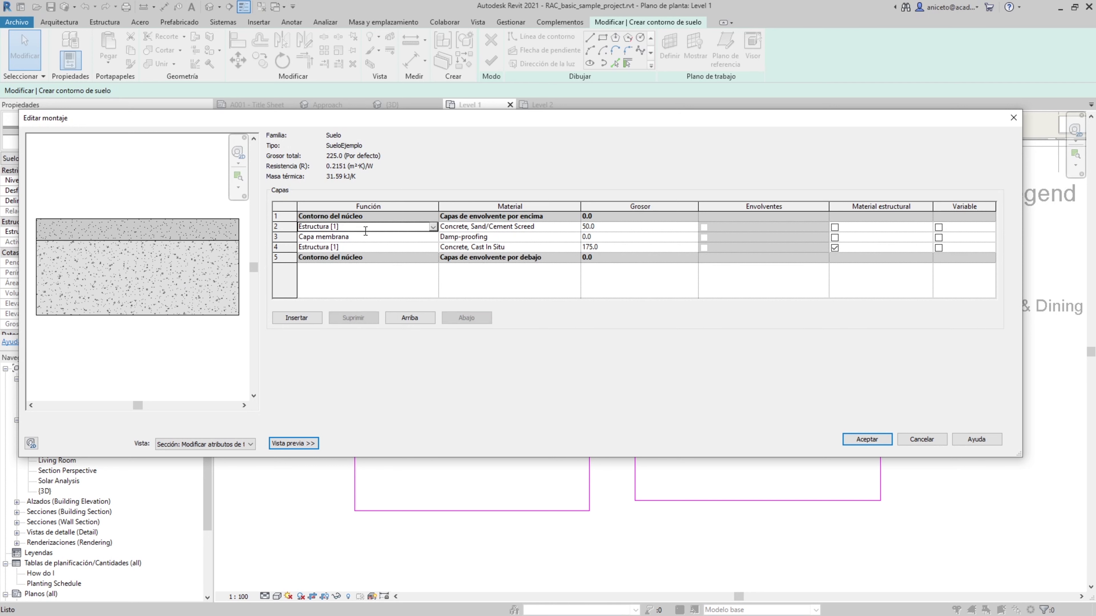
pyautogui.click(356, 246)
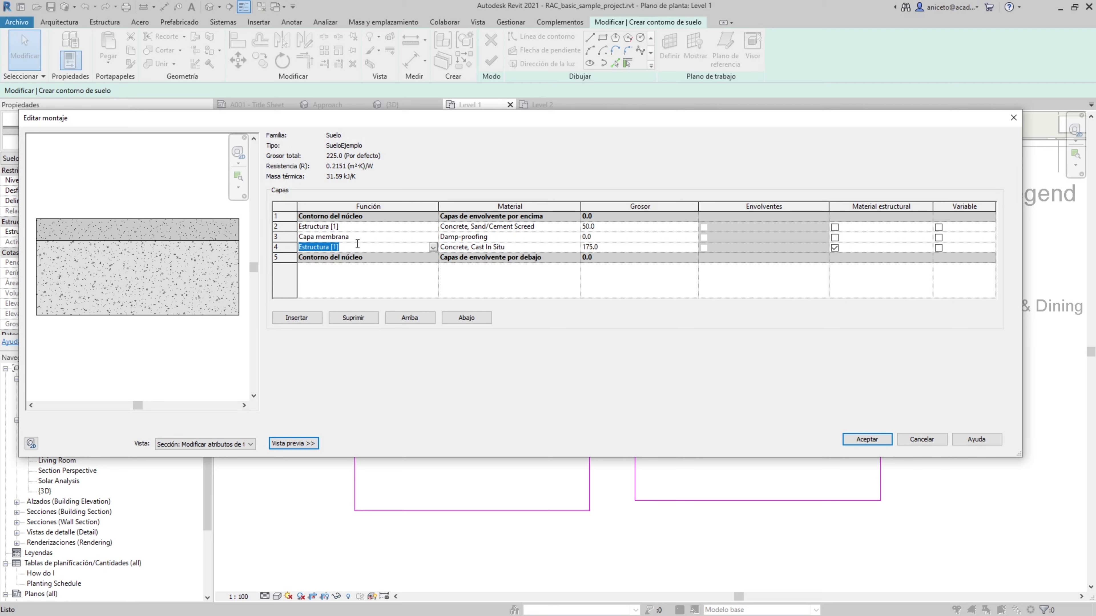
pyautogui.click(279, 226)
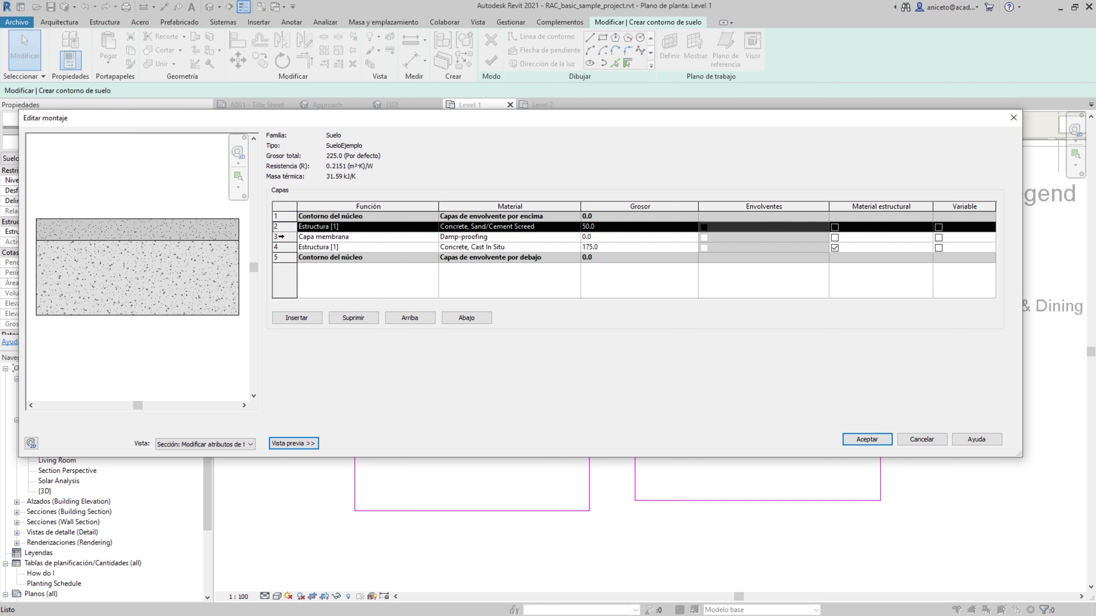
pyautogui.click(279, 237)
pyautogui.click(279, 248)
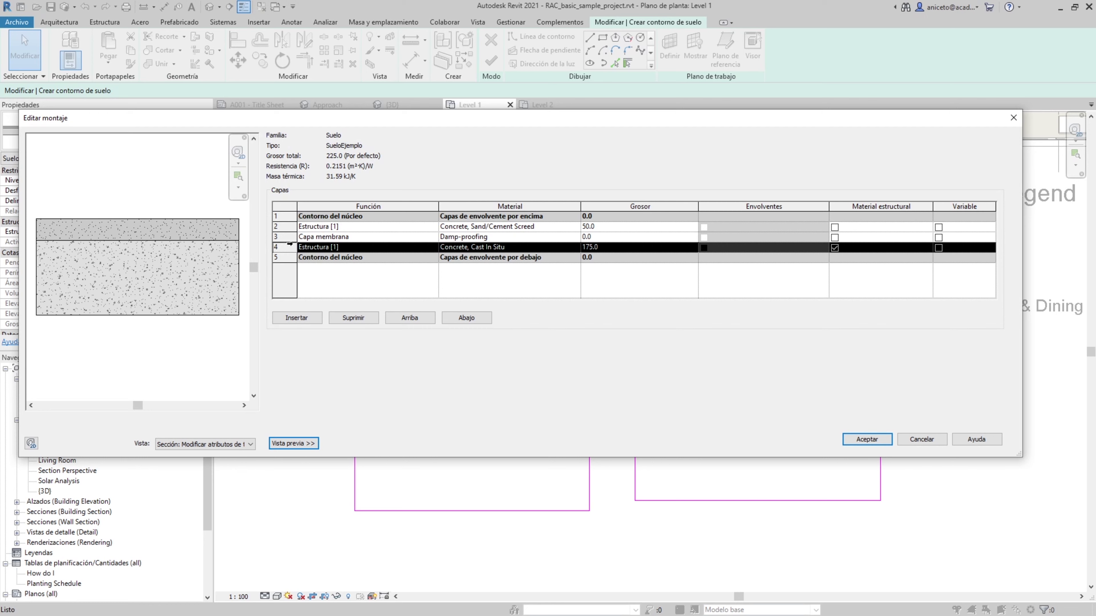
# Step: Insert a structure layer above the Damp-proofing membrane and set its thickness to 120
pyautogui.click(288, 237)
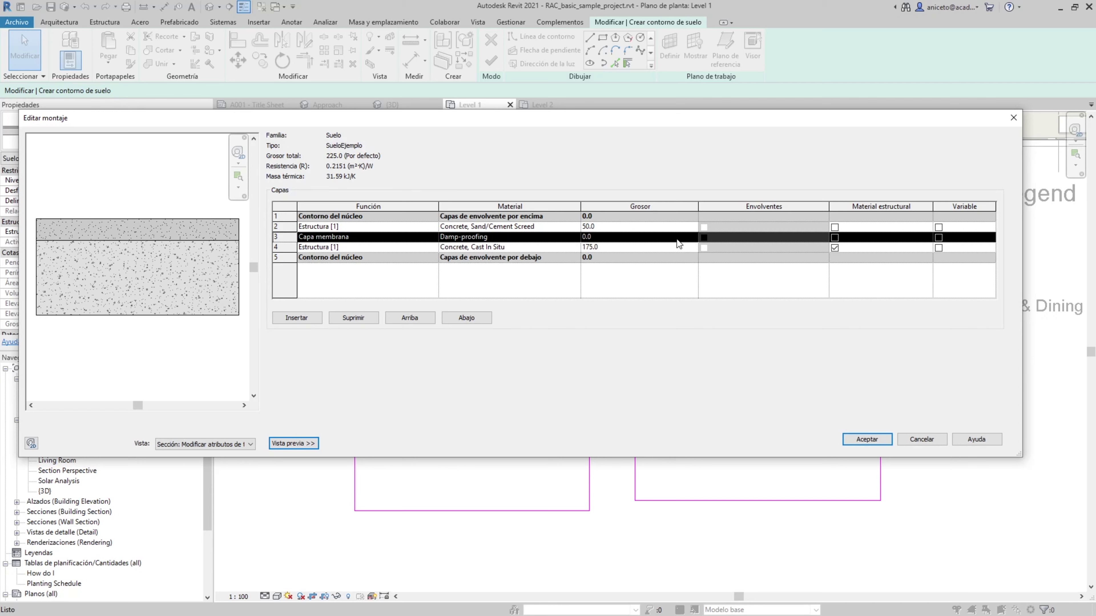
pyautogui.press('ctrl')
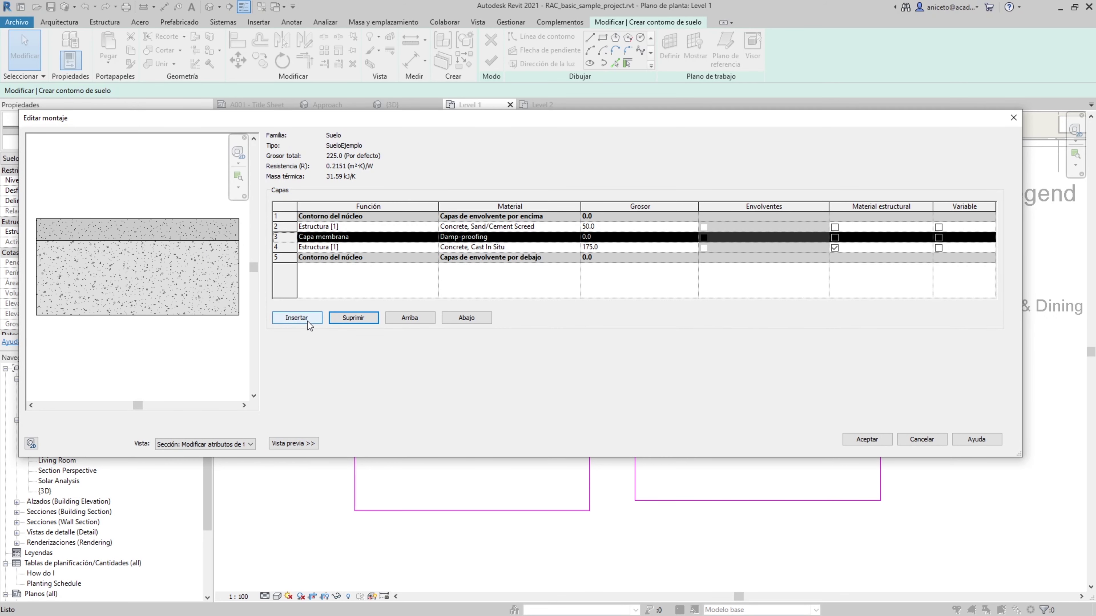
pyautogui.click(307, 321)
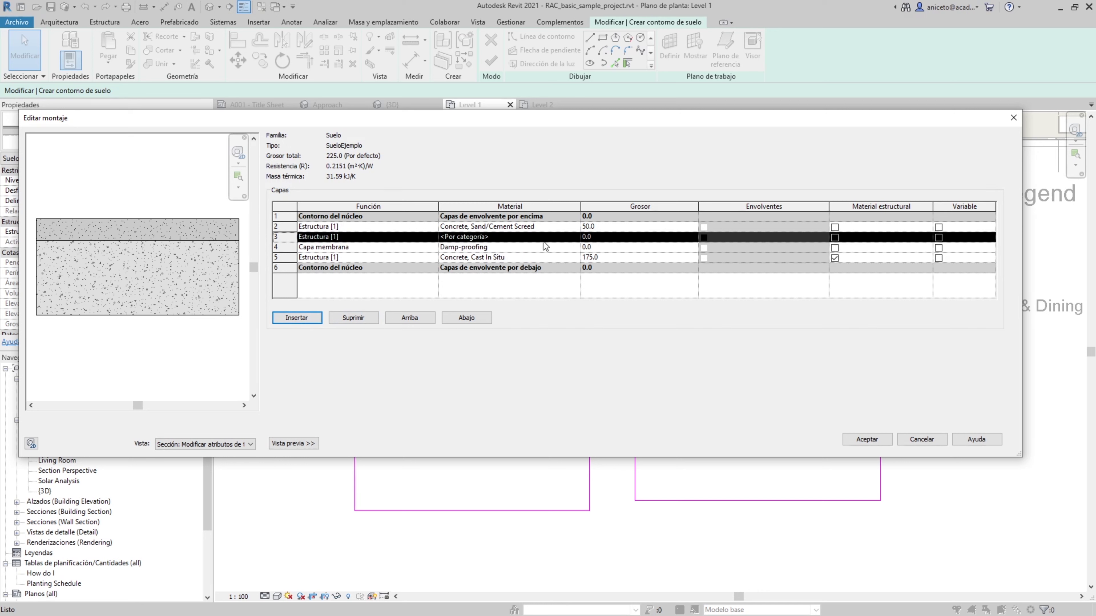
pyautogui.click(609, 240)
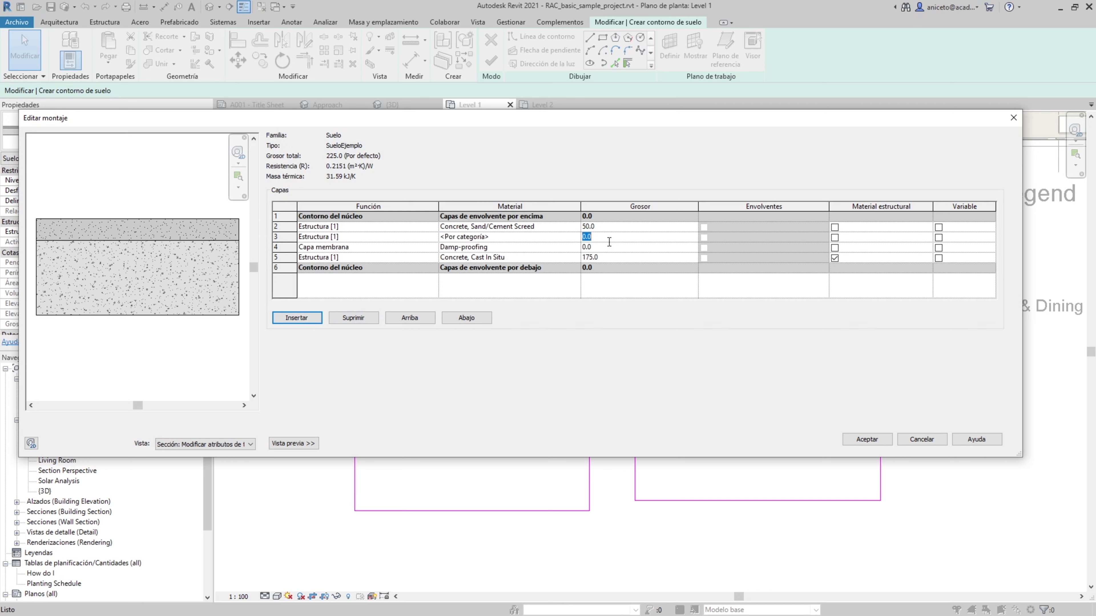
pyautogui.write('120')
pyautogui.press('Tab')
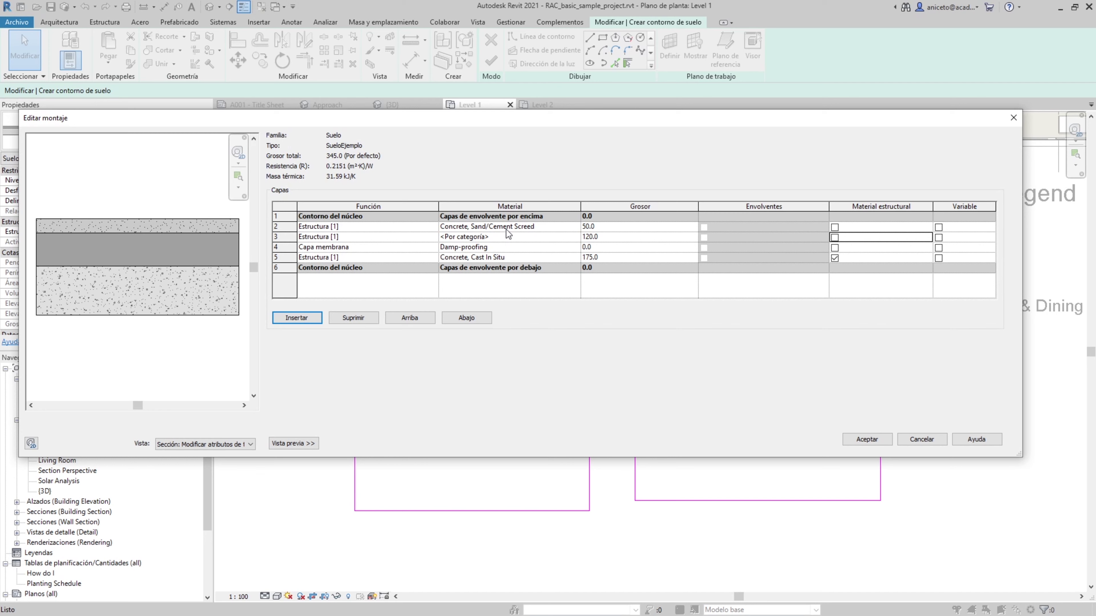
# Step: Set the thickness of the Concrete, Cast In Situ structure layer to 200
pyautogui.click(281, 227)
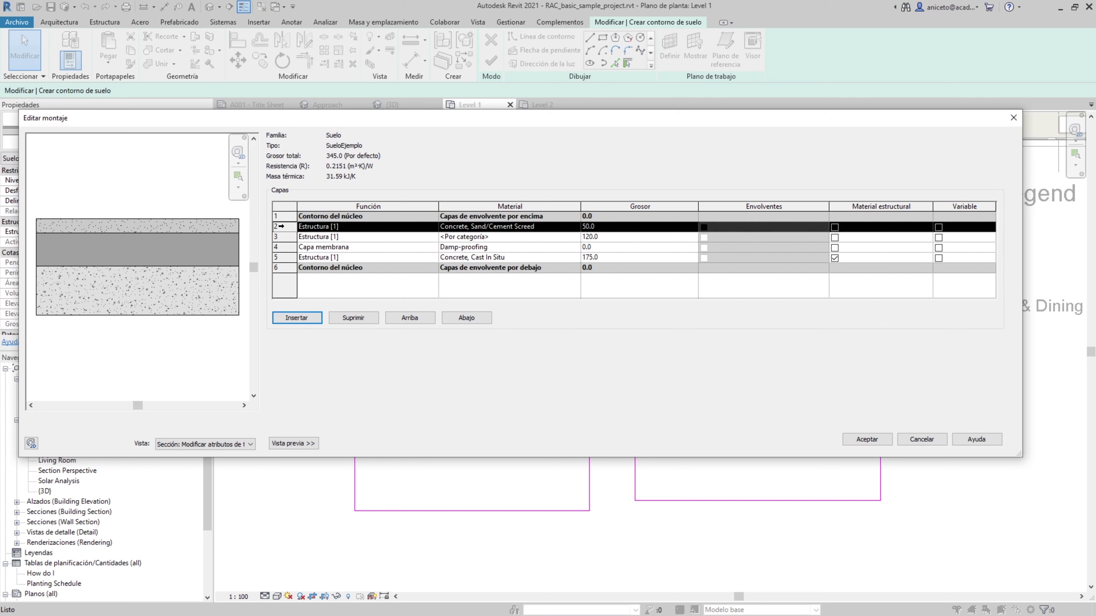
pyautogui.click(282, 236)
pyautogui.click(282, 247)
pyautogui.click(282, 263)
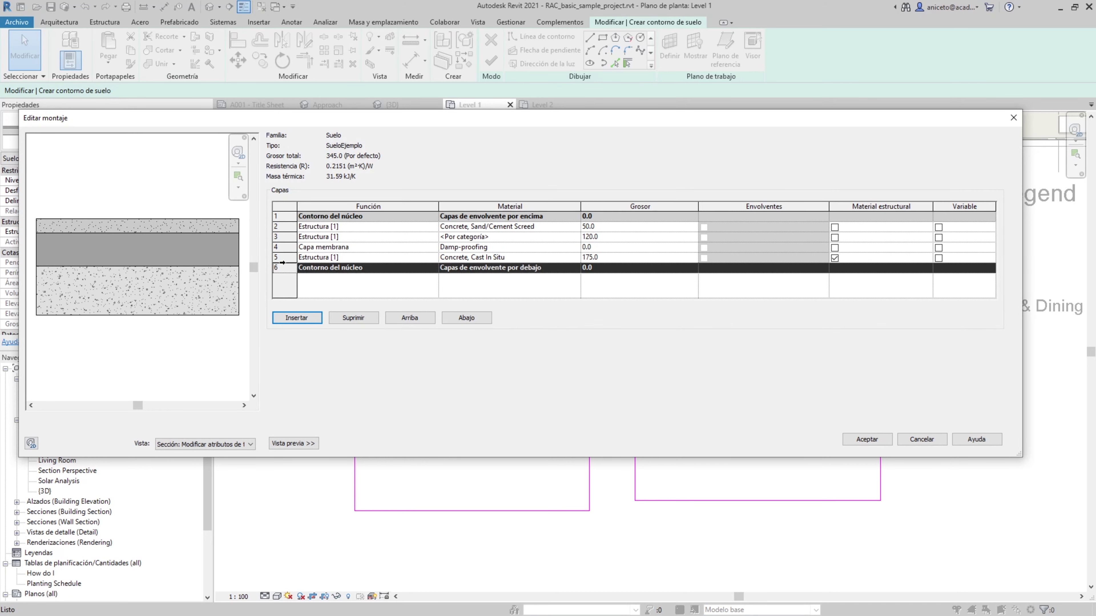
pyautogui.click(282, 228)
pyautogui.click(281, 259)
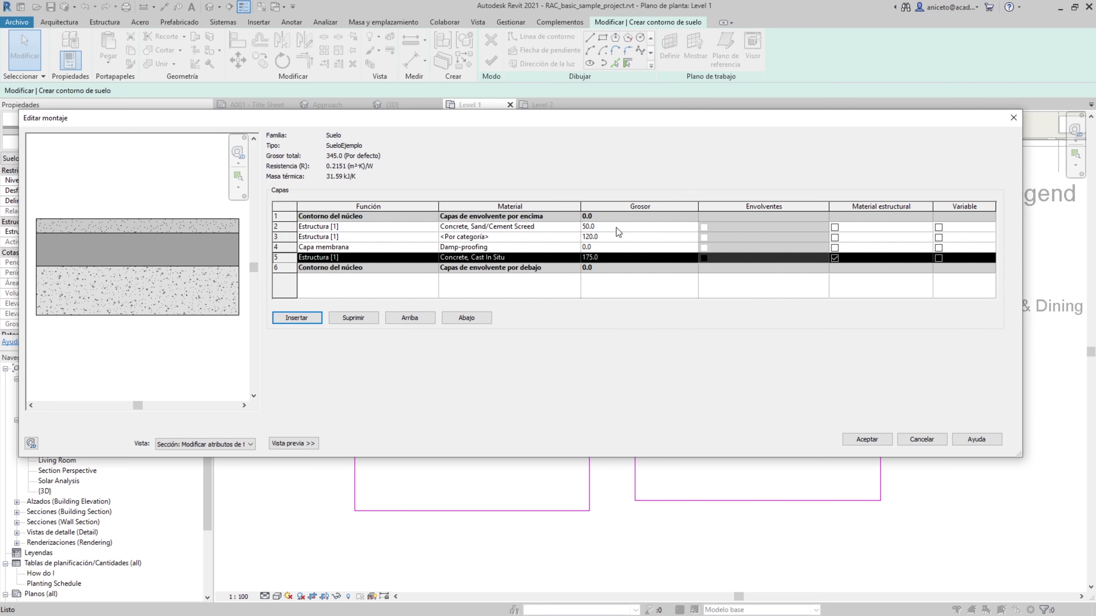
pyautogui.click(617, 235)
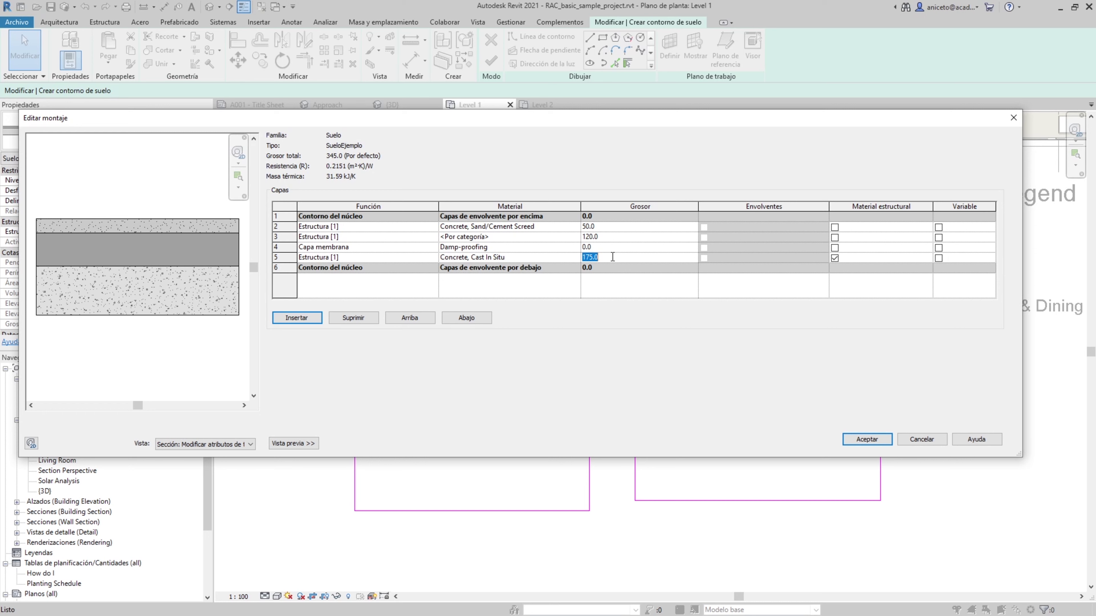
pyautogui.write('20c')
pyautogui.press('BackSpace')
pyautogui.write('0')
pyautogui.press('Tab')
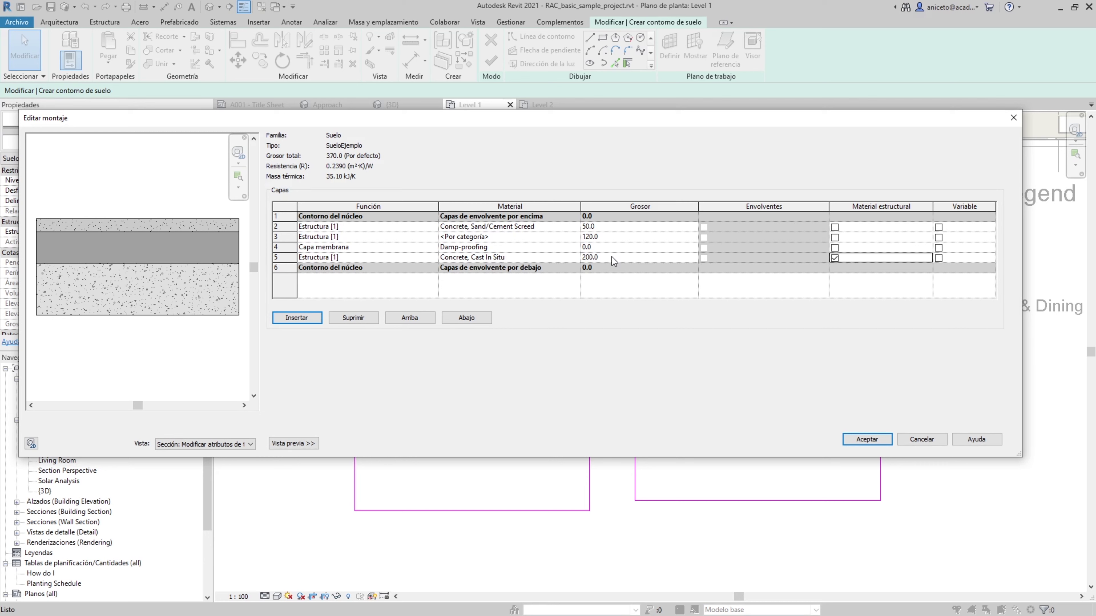
pyautogui.click(612, 257)
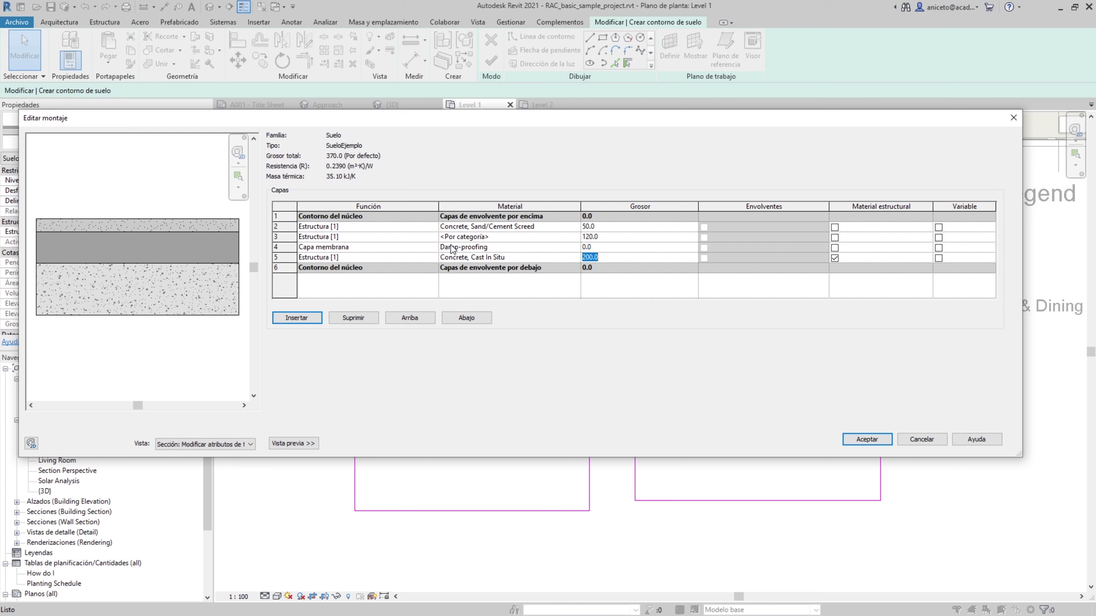
# Step: Open the material browser for the Concrete, Sand/Cement Screed layer
pyautogui.click(460, 227)
pyautogui.click(575, 226)
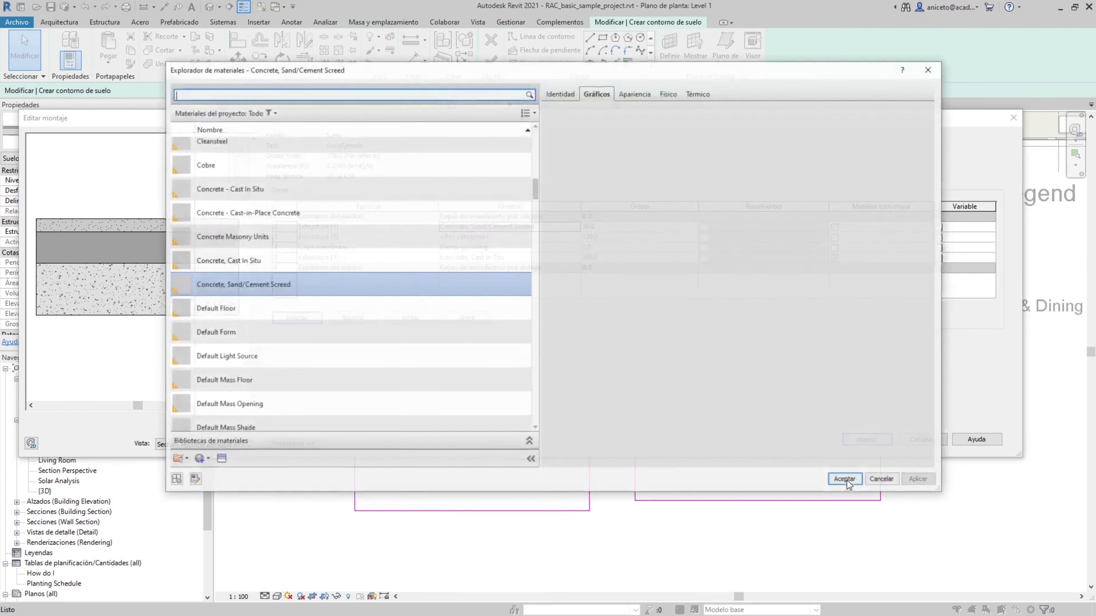